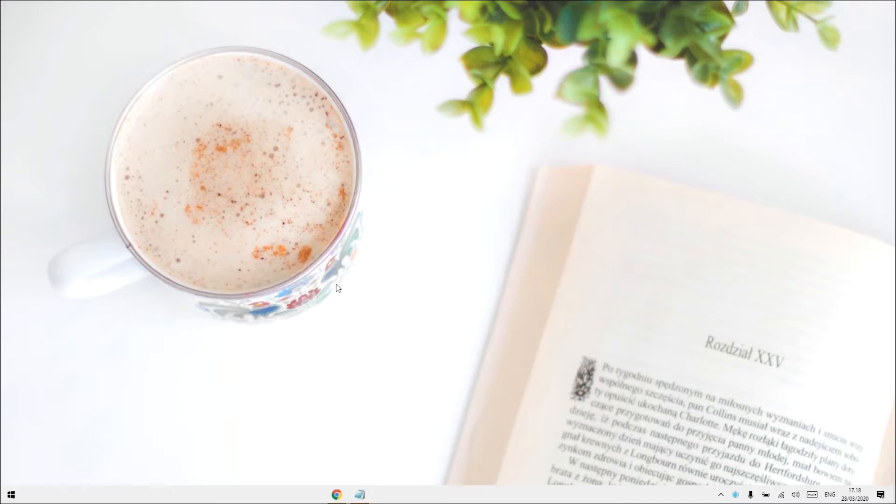
Switch to Chrome and open the boredstiff/tweenMachine GitHub repository through the developer's tweenMachine page
left_click(336, 494)
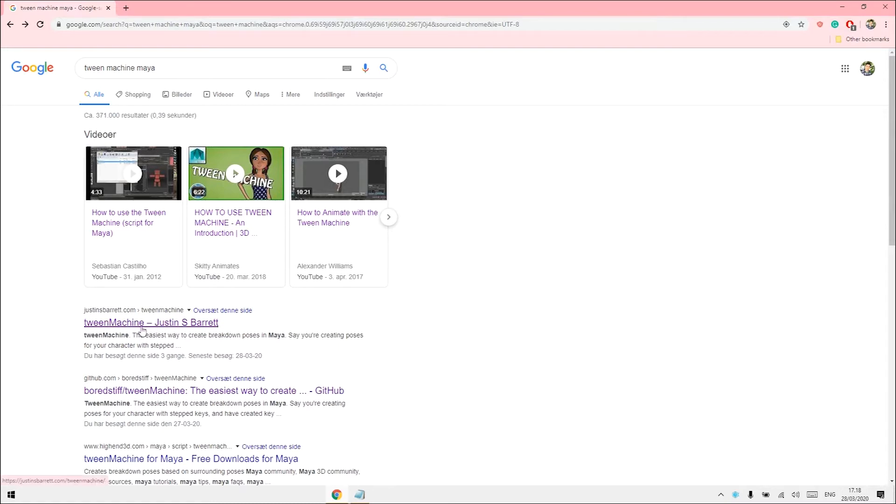
left_click(142, 329)
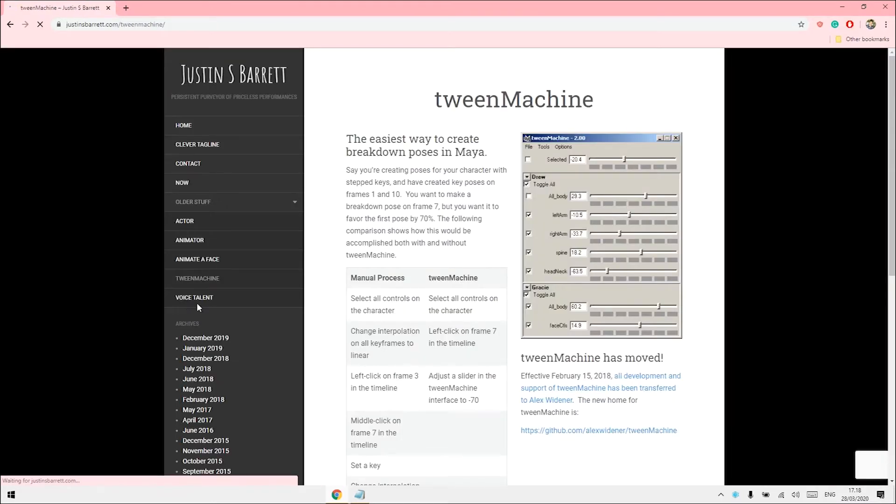
scroll(501, 258, "down", 5)
left_click(583, 245)
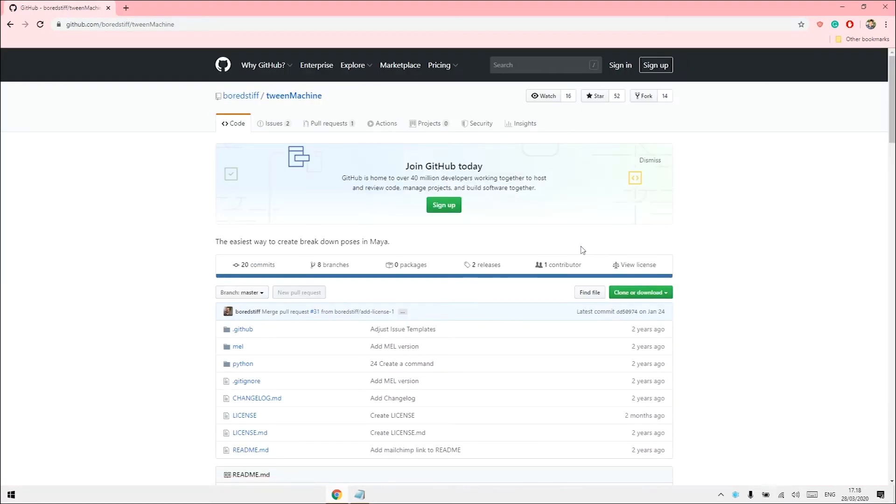
Download the tweenMachine repository as a ZIP and open the downloaded archive
left_click(666, 296)
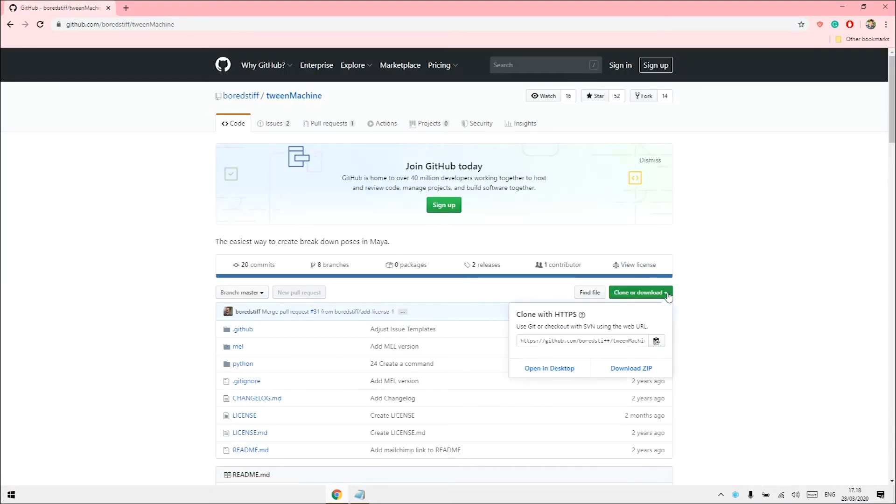
left_click(647, 372)
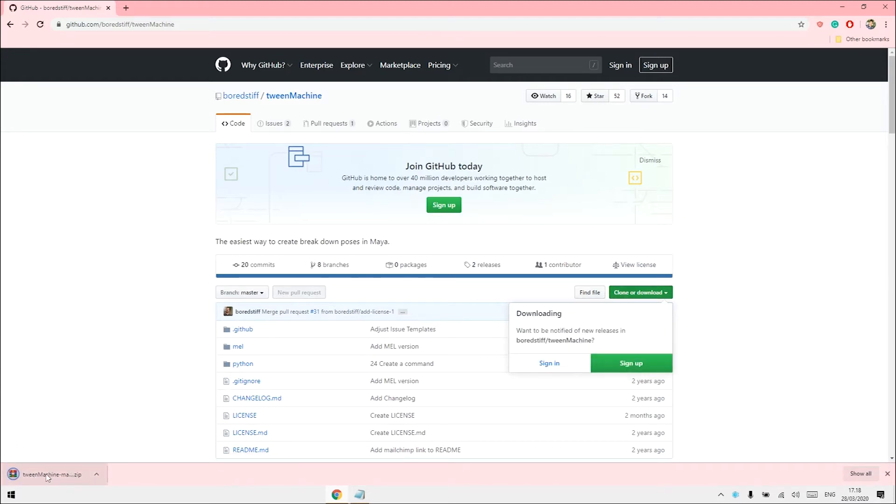
left_click(52, 481)
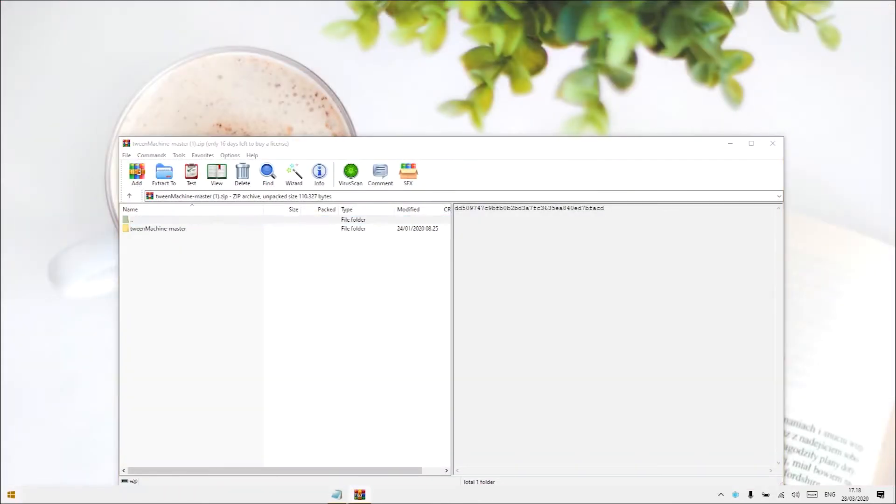
Open the Documents > maya > 2020 > scripts folder in File Explorer and place its window beside the archive
key("super")
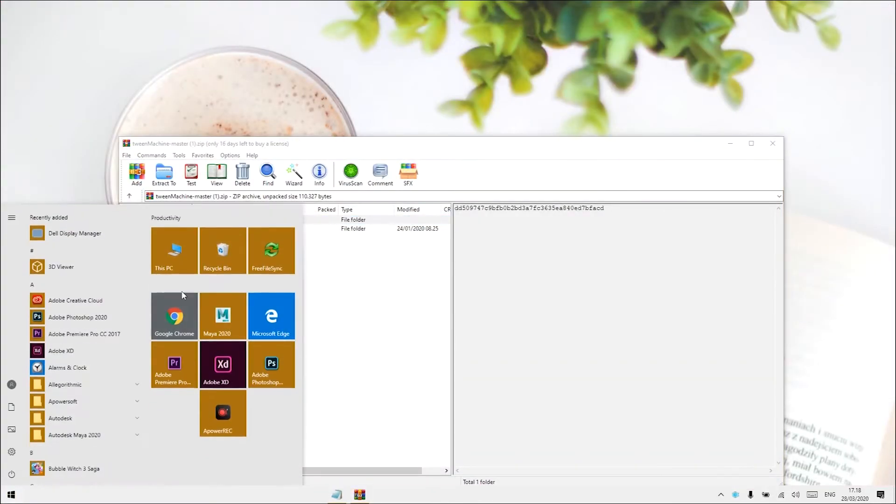
left_click(180, 259)
double_click(532, 230)
double_click(294, 239)
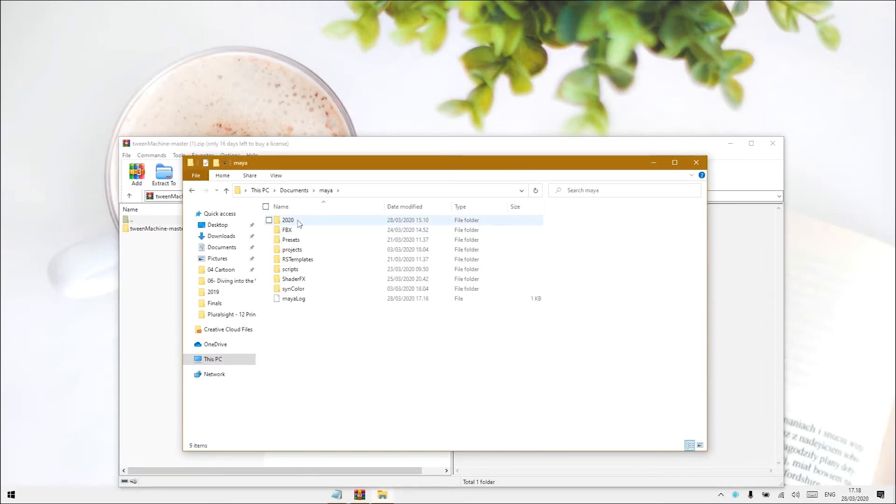
double_click(288, 220)
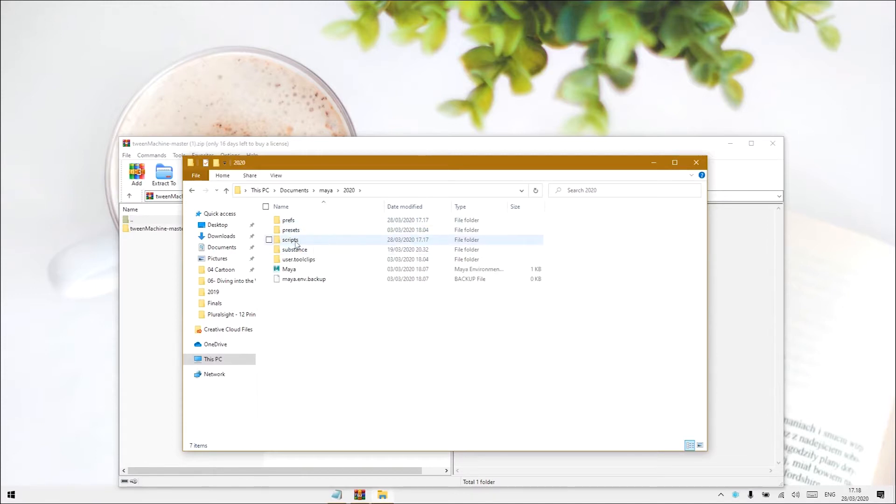
double_click(290, 240)
left_click_drag(374, 169, 656, 194)
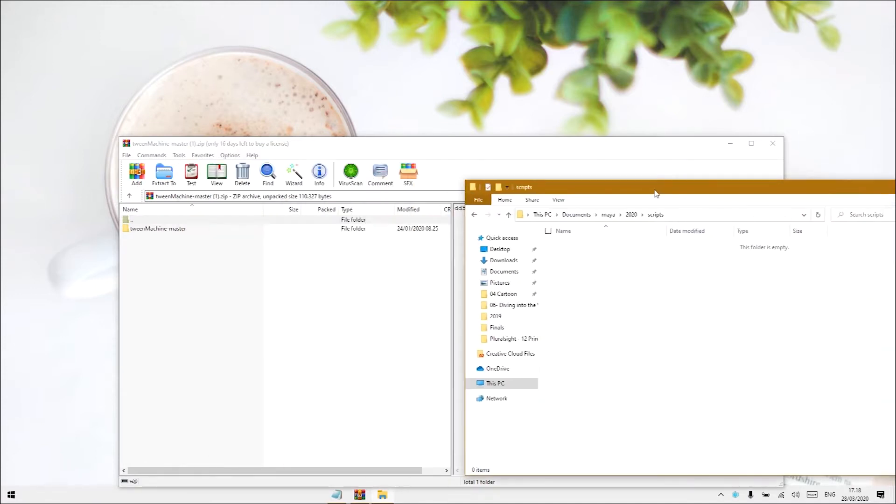
Copy tweenMachine.mel and xml_lib.mel from the archive's tweenMachine-master\mel folder into the Maya 2020 scripts folder
left_click(162, 233)
double_click(140, 231)
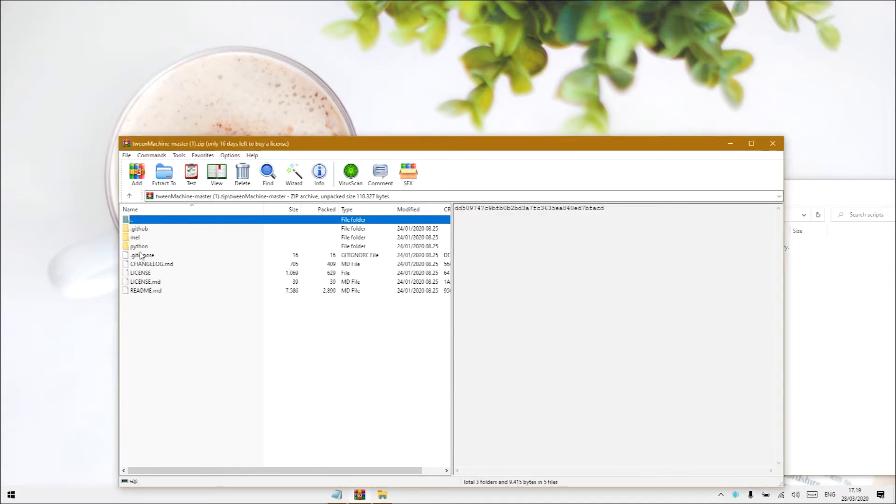
double_click(136, 238)
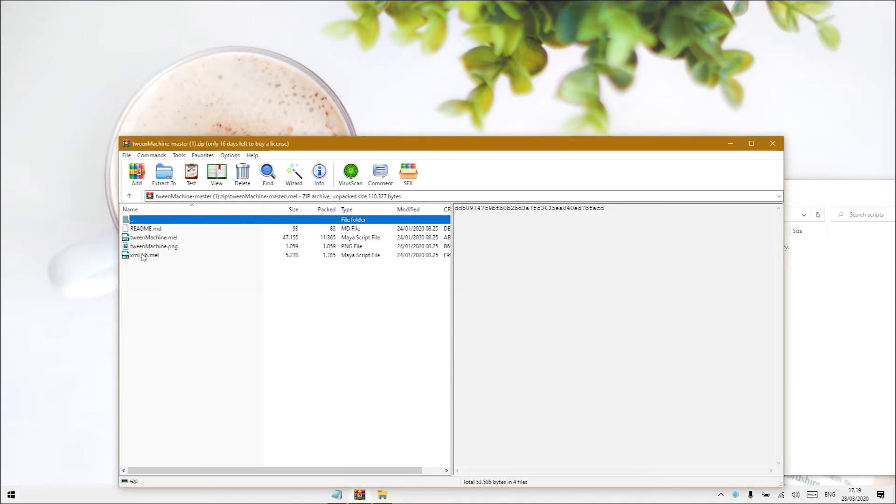
left_click(143, 256)
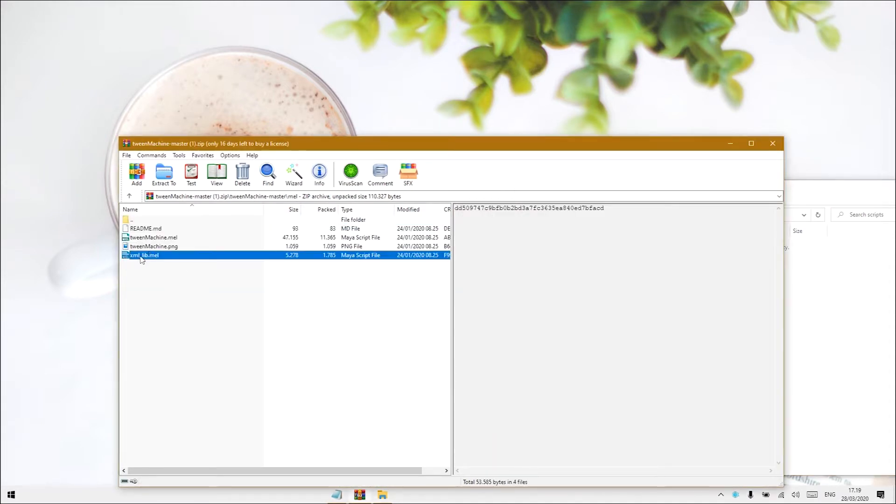
left_click(162, 238, "ctrl")
left_click_drag(494, 149, 486, 314)
left_click_drag(202, 406, 629, 290)
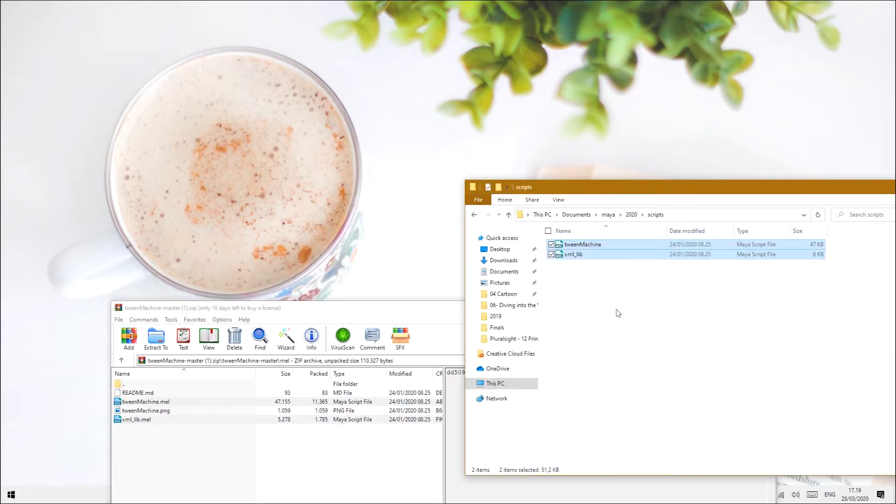
left_click(609, 282)
Copy tweenMachine.png from the archive into the Maya 2020 prefs\icons folder
key("BackSpace")
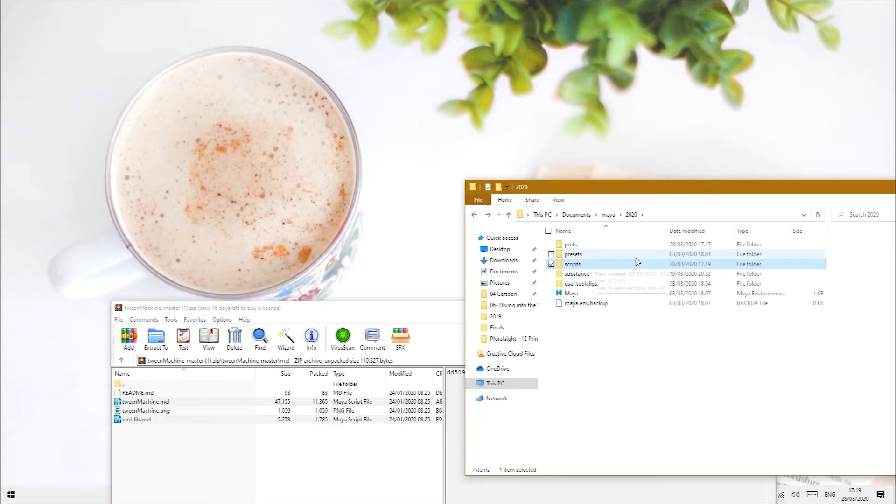
double_click(572, 245)
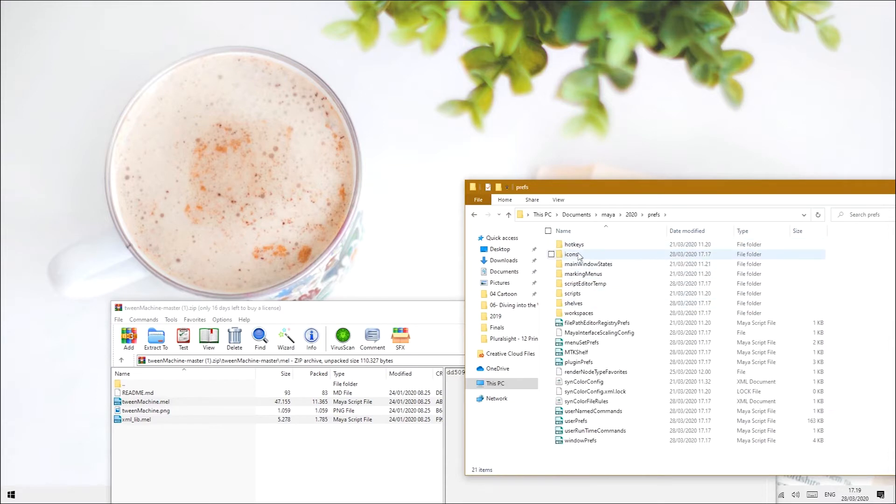
double_click(583, 256)
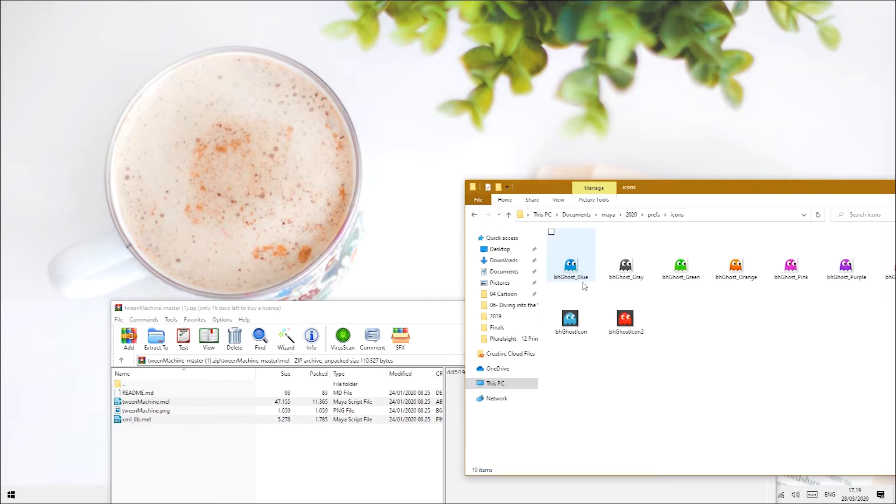
left_click(155, 411)
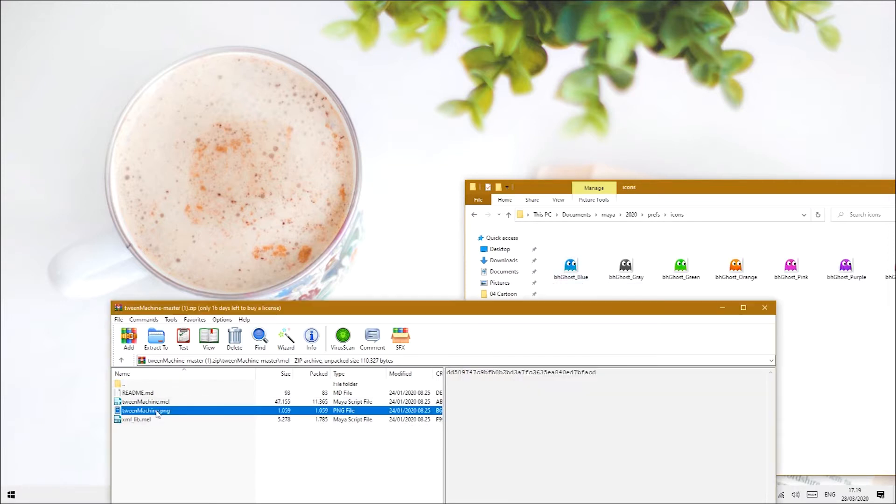
left_click_drag(224, 410, 798, 333)
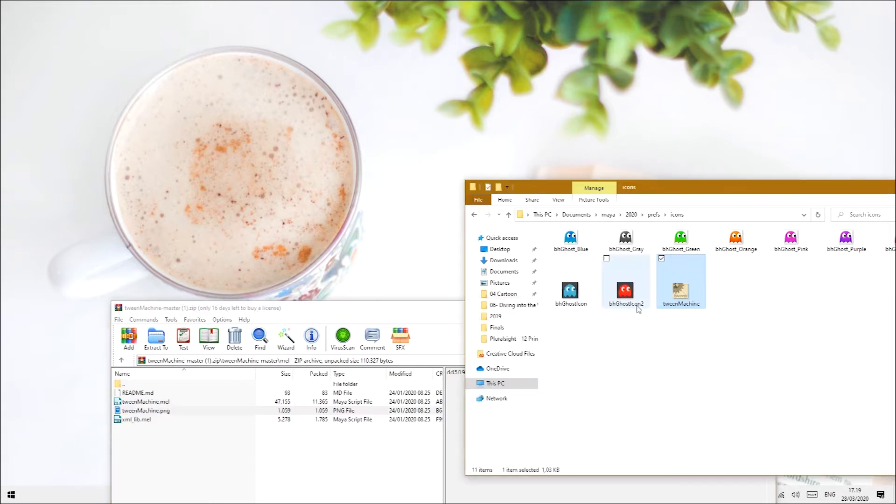
left_click(775, 319)
Minimize the icons folder window and close the tweenMachine archive
left_click_drag(784, 190, 485, 157)
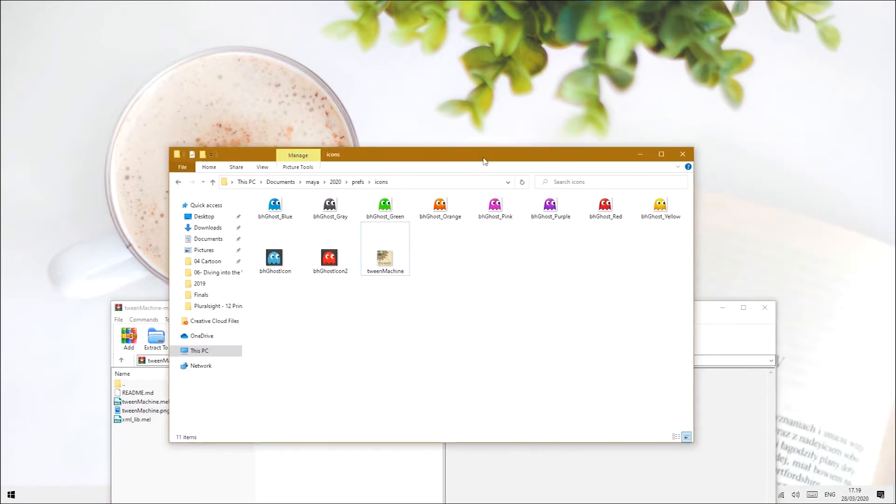
left_click(637, 155)
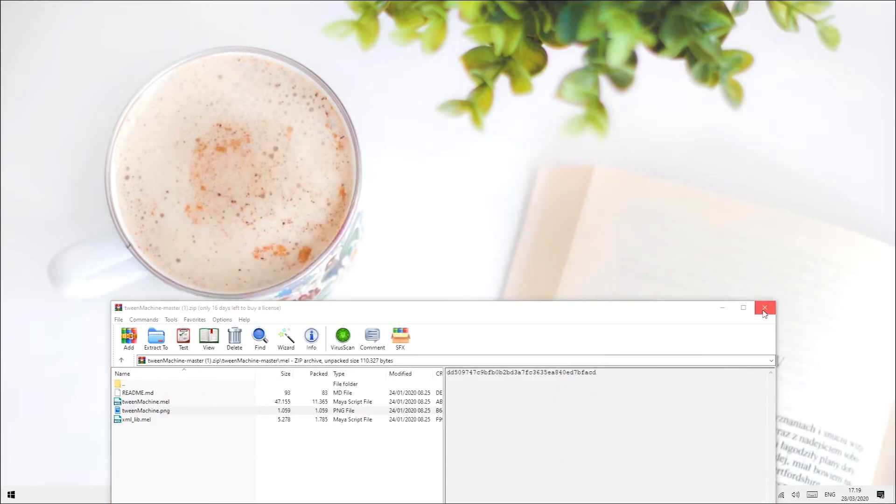
left_click(764, 308)
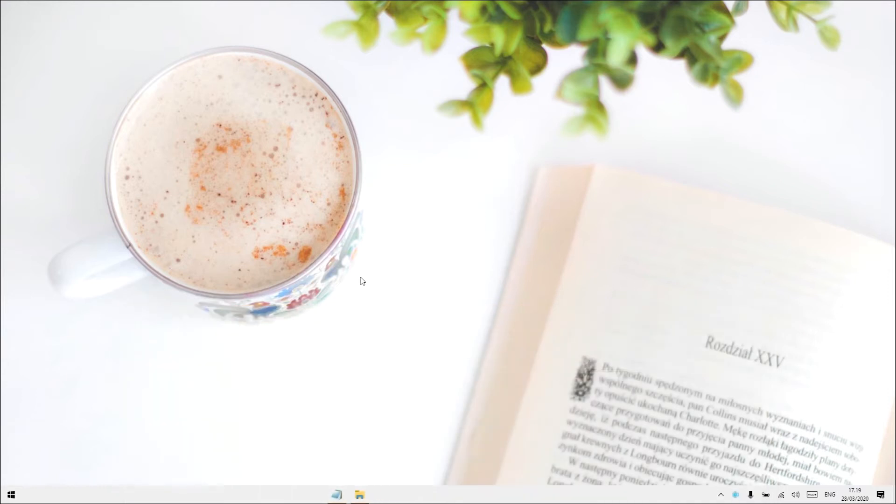
Launch Maya 2020 and show the Animation shelf
left_click(11, 494)
left_click(226, 315)
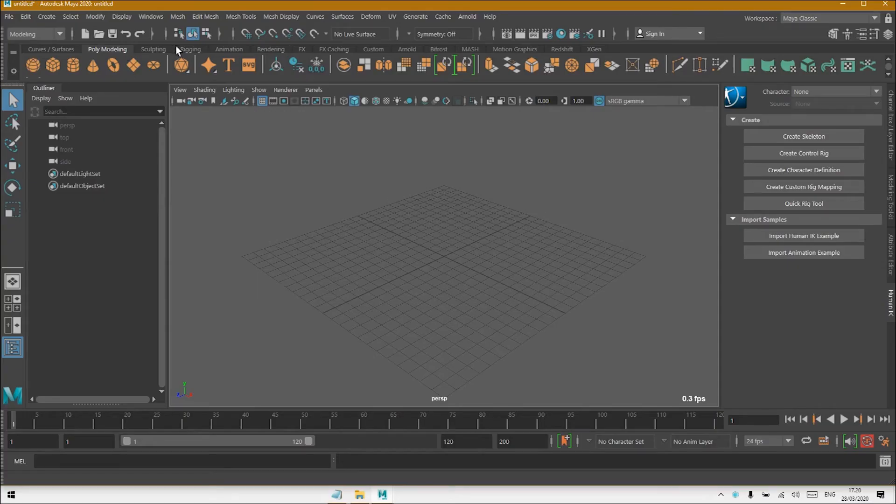
left_click(228, 49)
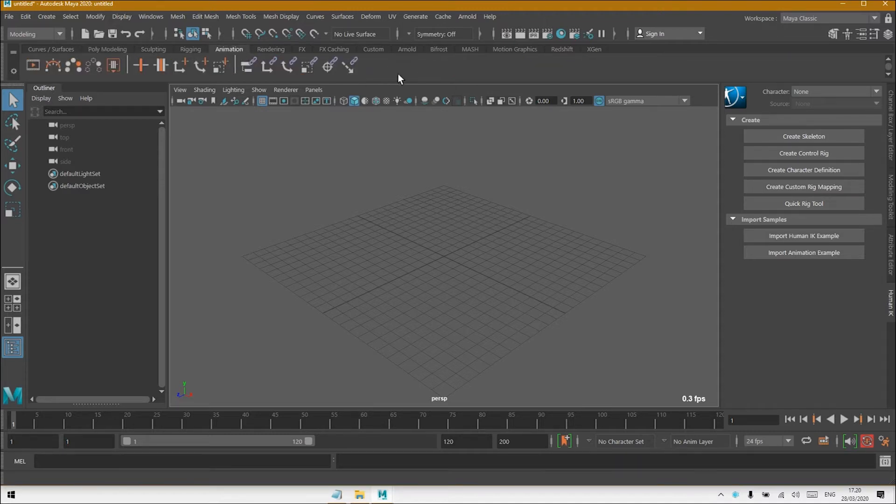
Open the Script Editor and add a new script tab with MEL as its source language
left_click(885, 461)
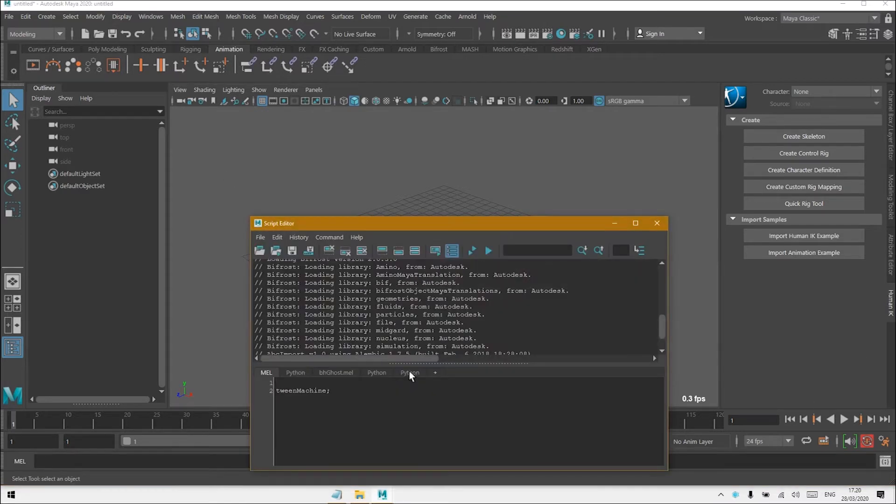
left_click(436, 374)
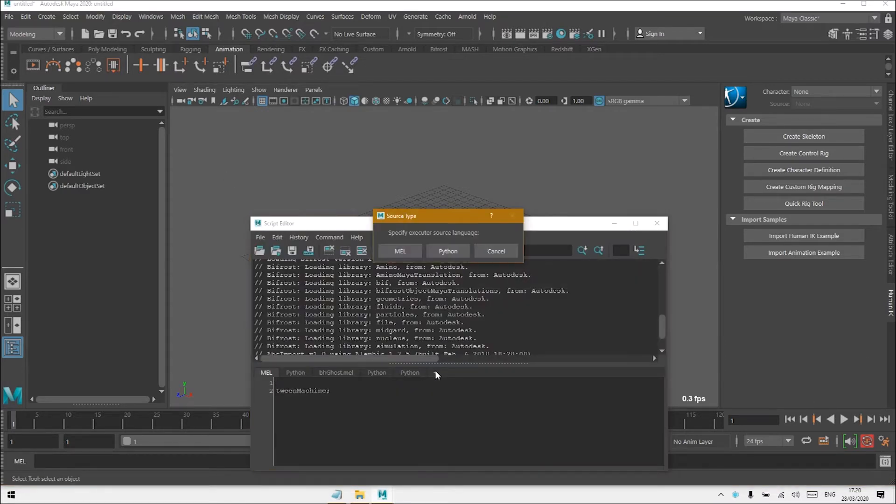
left_click(409, 253)
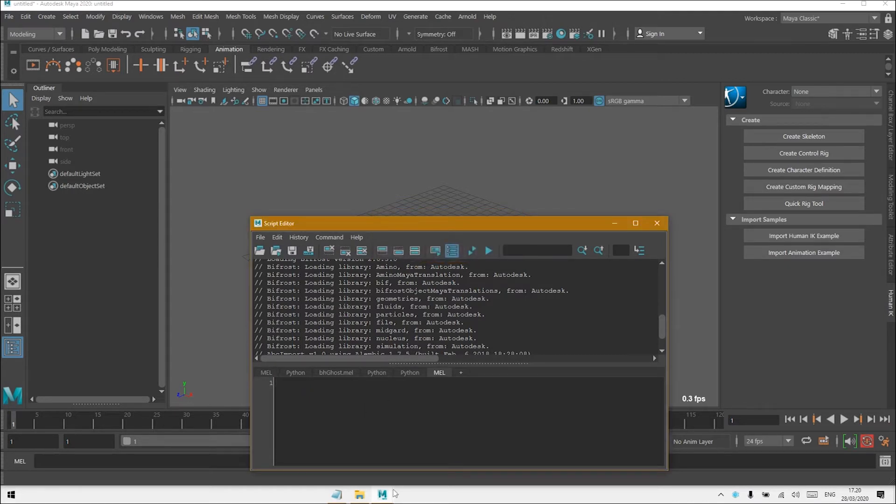
Copy the command tweenMachine; from the Notepad note and paste it into the new MEL script tab
left_click(335, 495)
left_click_drag(290, 177, 186, 226)
key("ctrl+c")
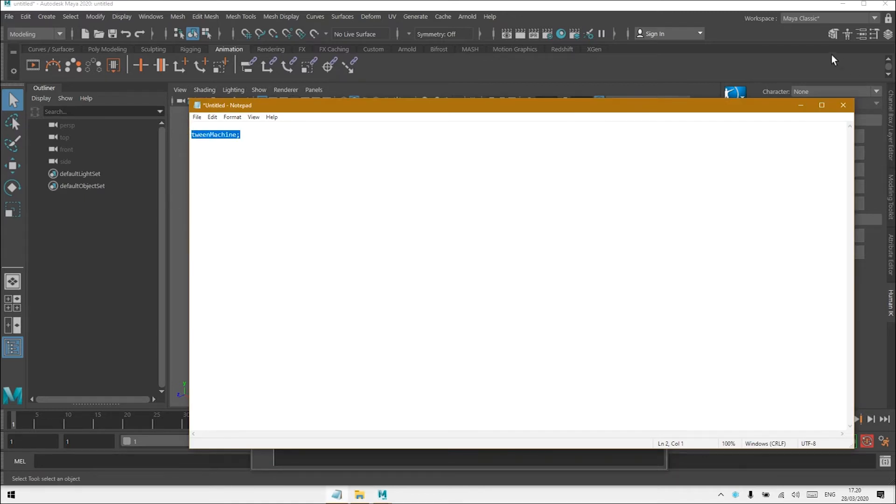
left_click(801, 105)
key("ctrl+v")
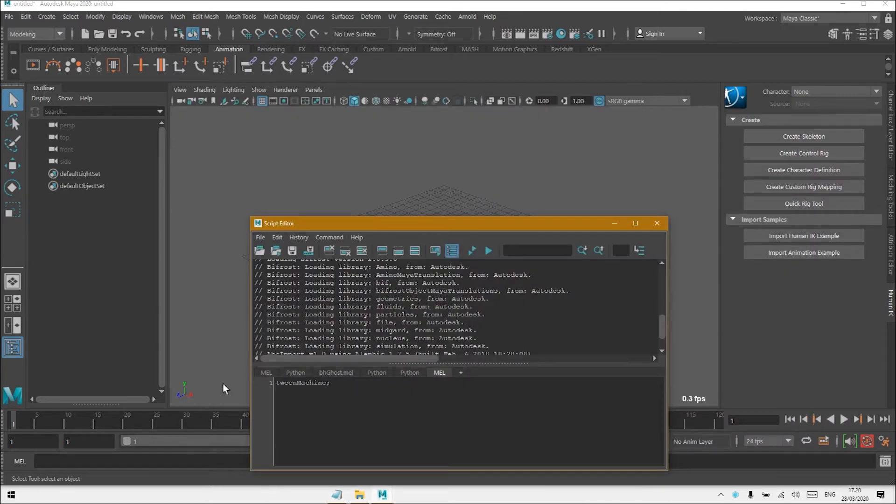
Add the whole tweenMachine; command to the Animation shelf as a button and close the Script Editor
key("ctrl+a")
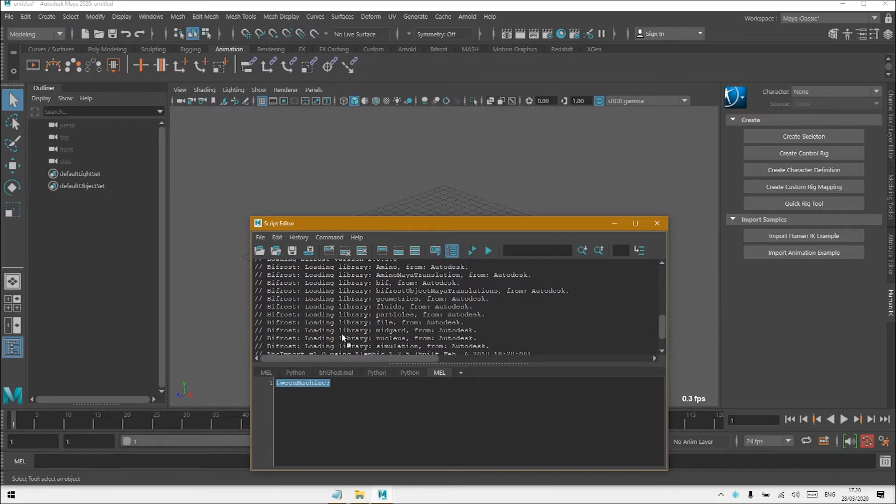
middle_click_drag(394, 71, 393, 72)
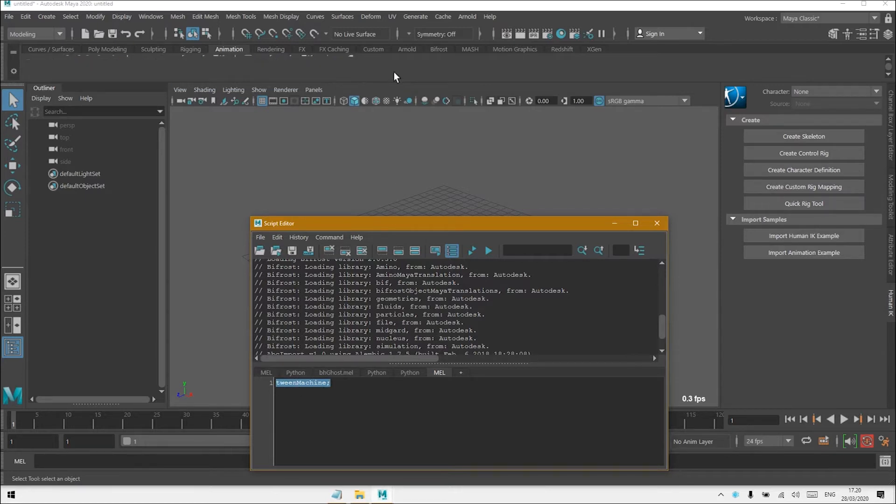
left_click(663, 223)
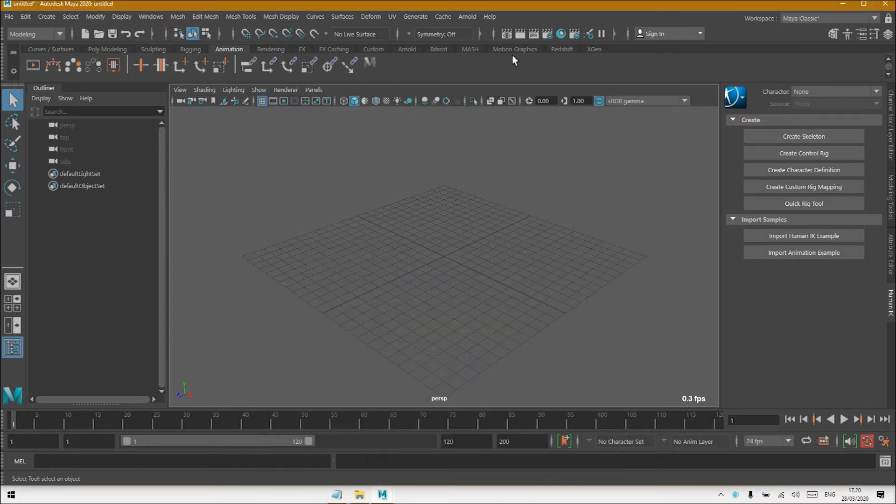
Change the tweenMachine shelf button's icon to tweenMachine.png from the prefs icons folder and save all shelves
right_click(368, 63)
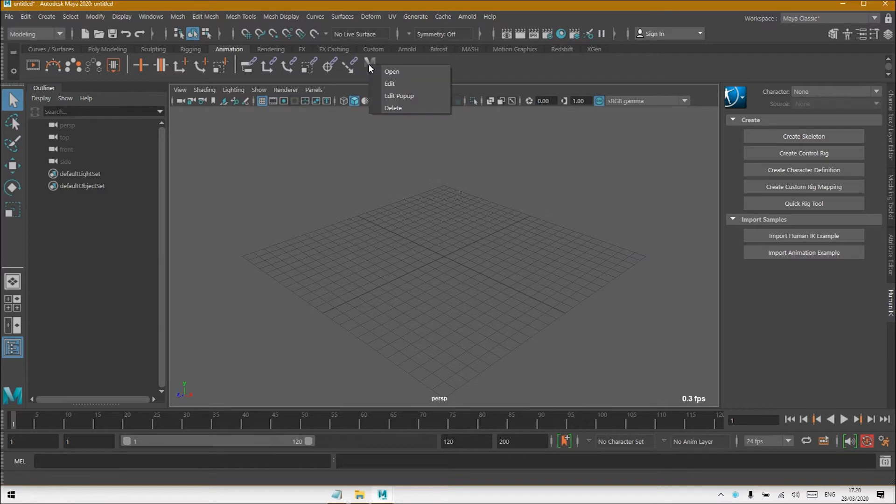
left_click(397, 83)
left_click(317, 194)
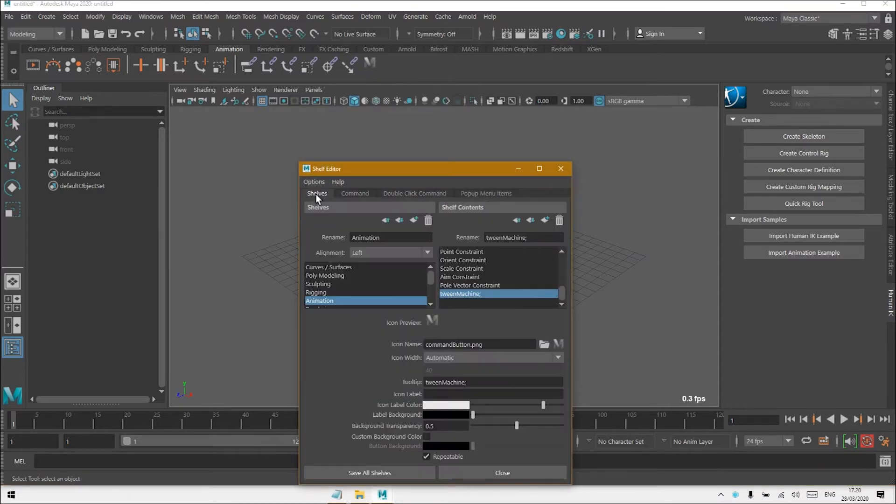
left_click_drag(392, 167, 520, 114)
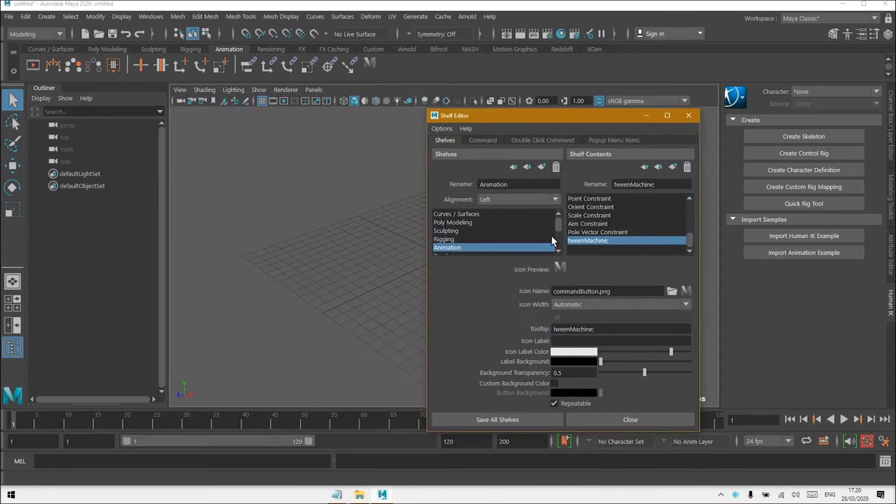
left_click(672, 291)
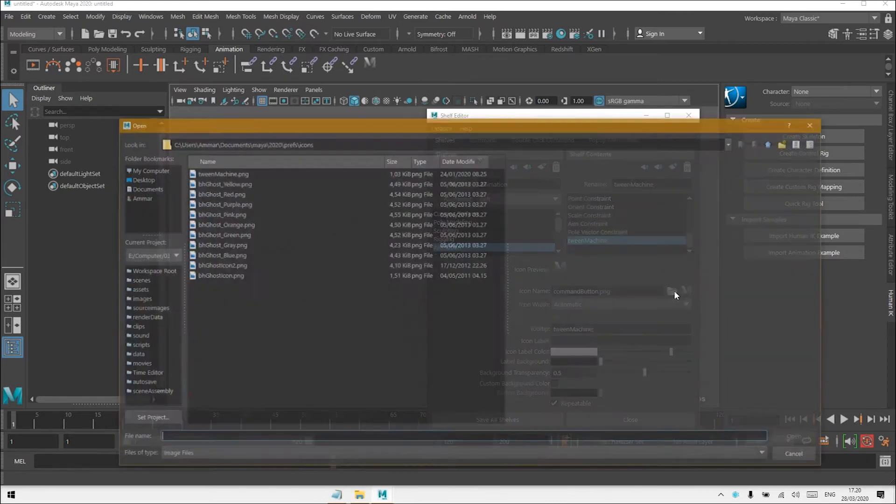
left_click(218, 176)
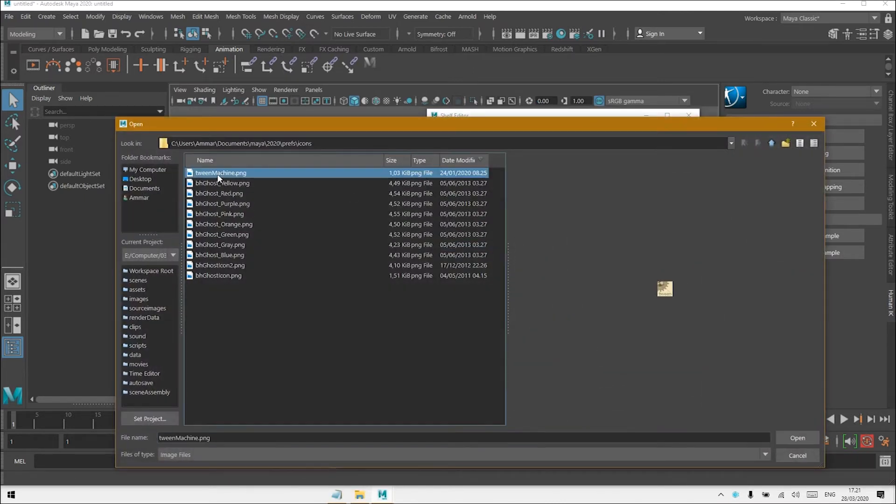
left_click(814, 439)
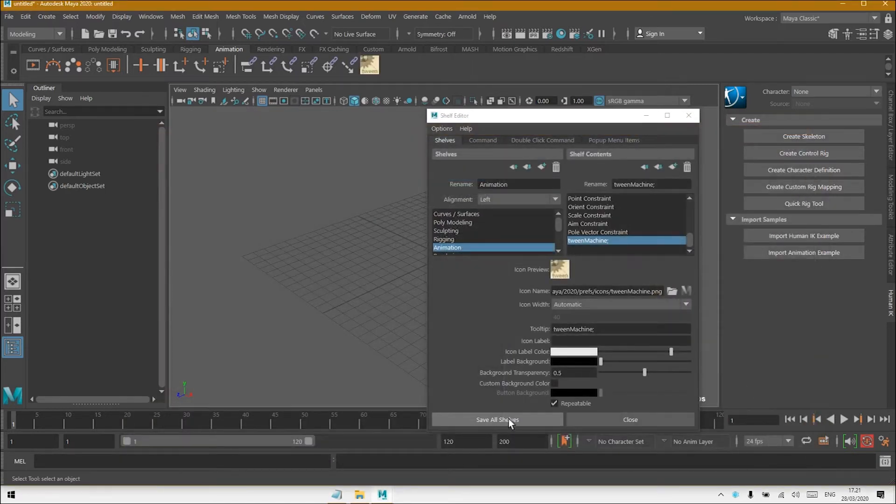
left_click(545, 420)
Test the shelf button by launching tweenMachine, and close its window
left_click(368, 63)
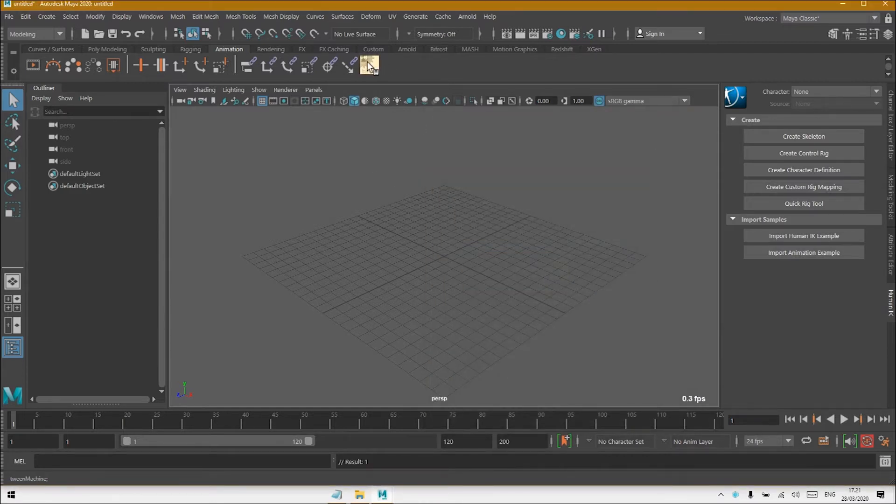
left_click_drag(378, 173, 565, 179)
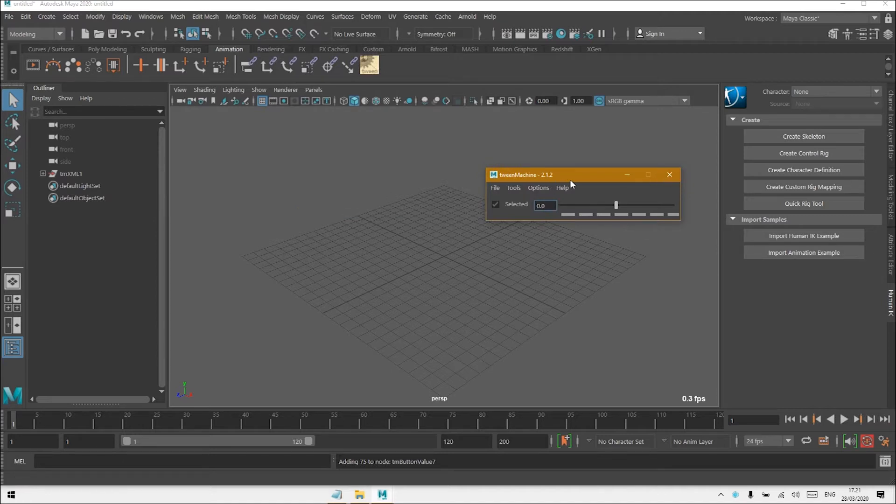
left_click(670, 175)
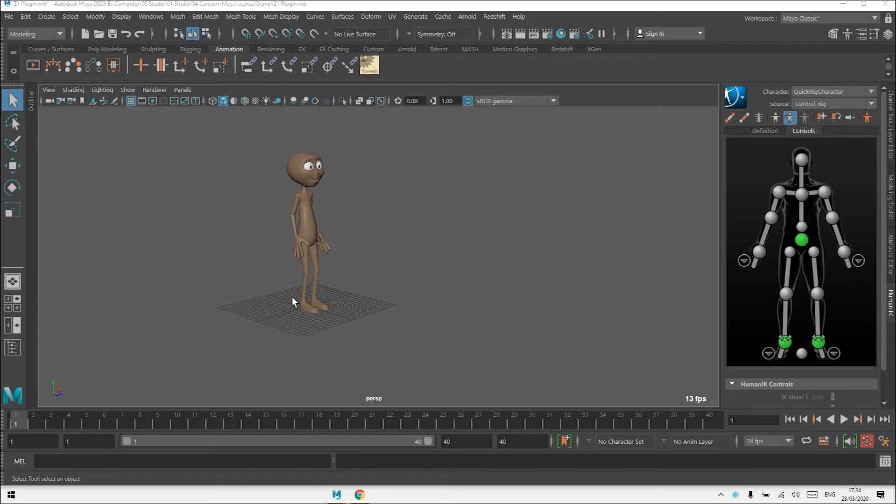
Review the Timing and Pose to Pose reference animations in Chrome and return to Maya
left_click(360, 493)
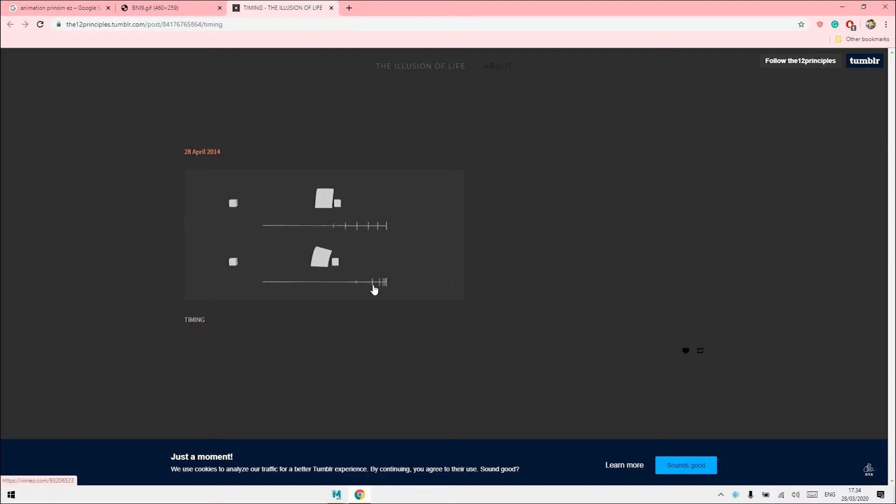
left_click(171, 7)
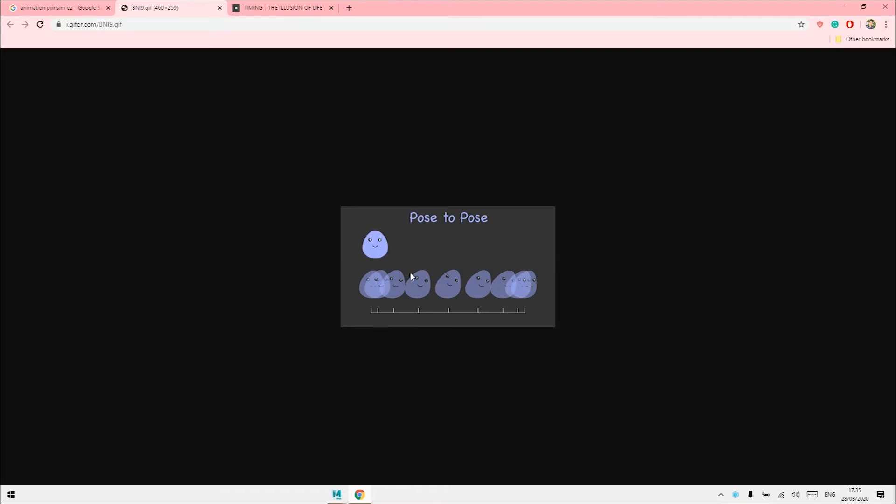
left_click(339, 497)
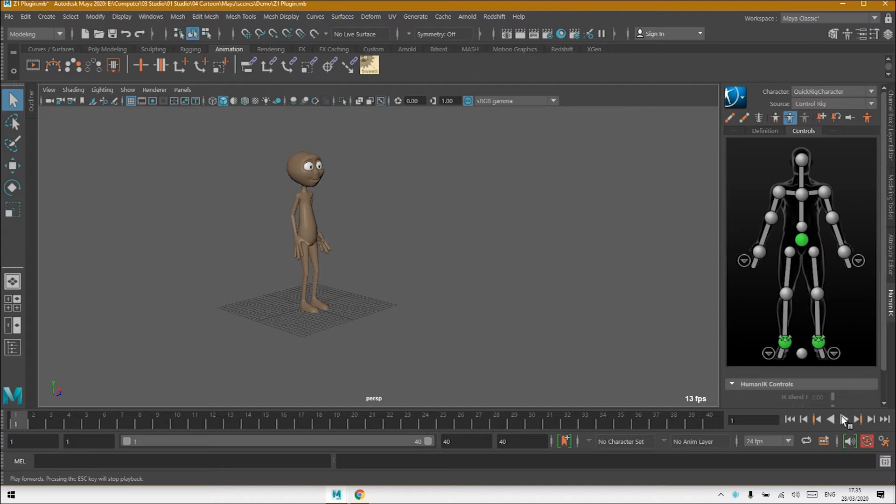
Play the character's existing animation and return to frame 1
left_click(842, 419)
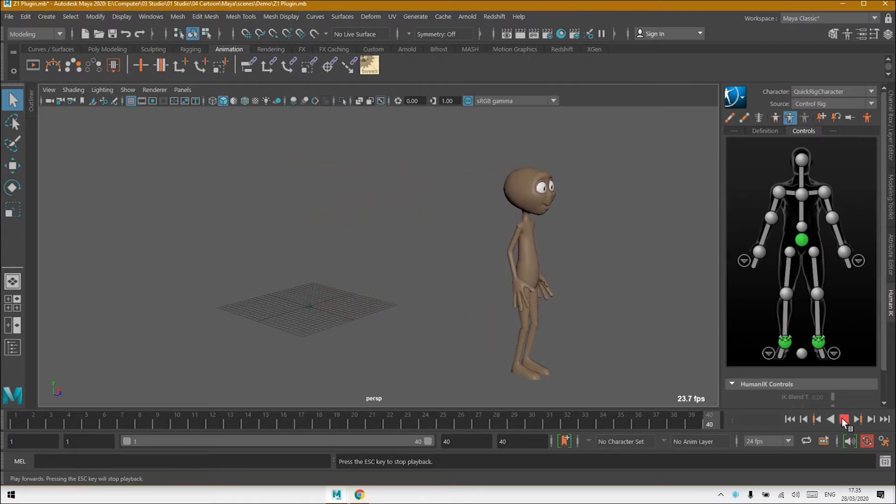
left_click(843, 419)
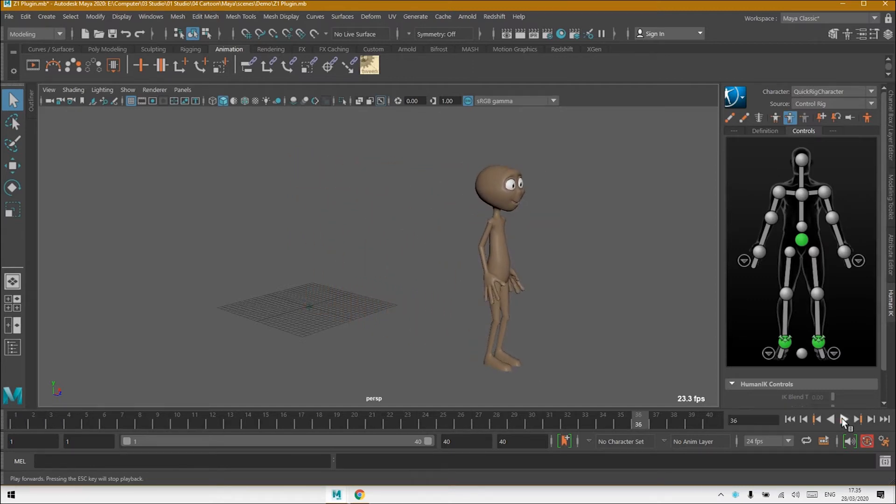
left_click(789, 419)
Switch the viewport to the left orthographic view and open tweenMachine with all of the character's body controls selected
key("space")
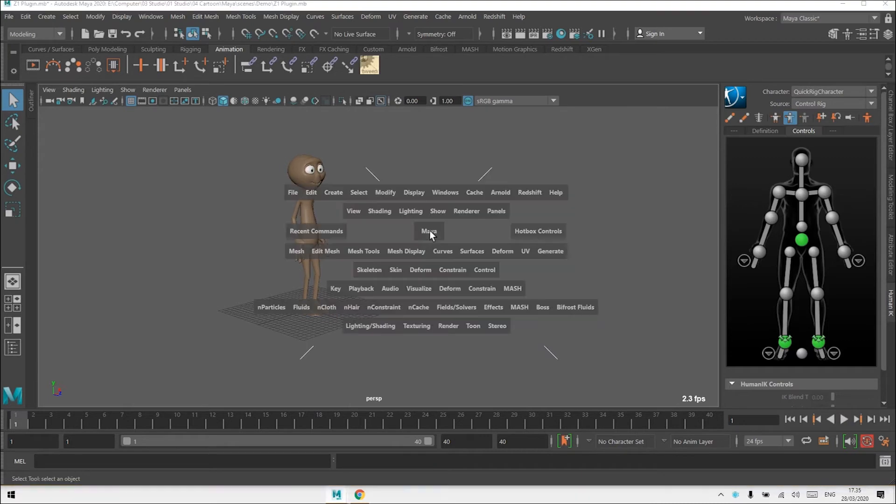
key("space")
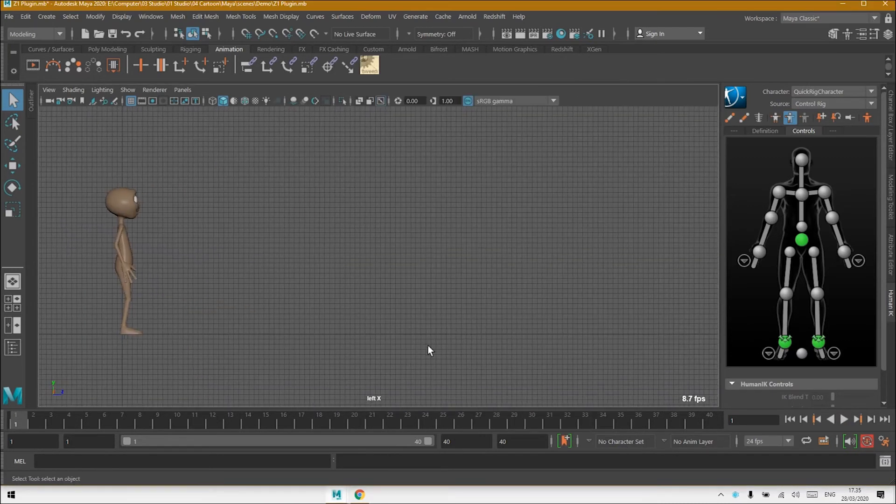
left_click(801, 354)
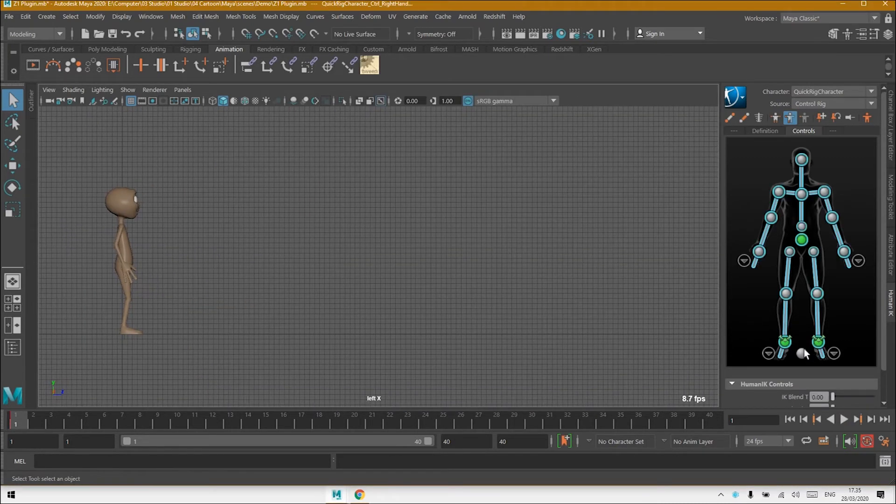
left_click(752, 327)
left_click(370, 66)
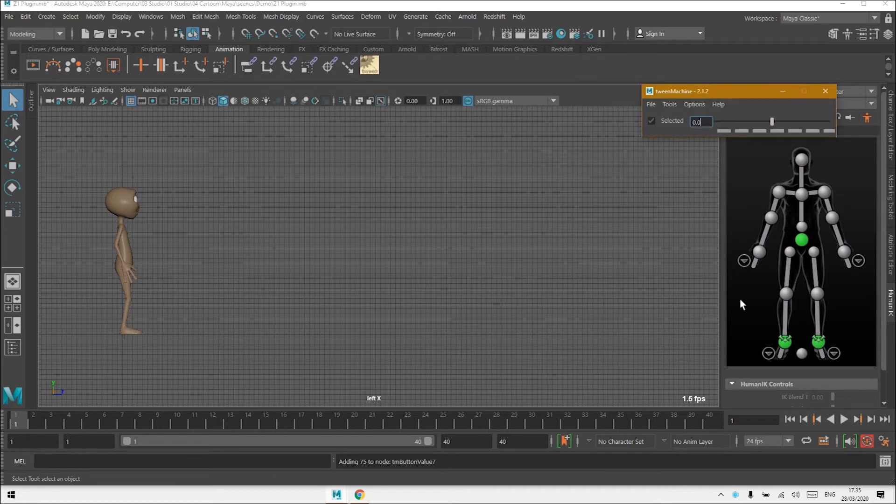
left_click(803, 357)
left_click(803, 358, "shift")
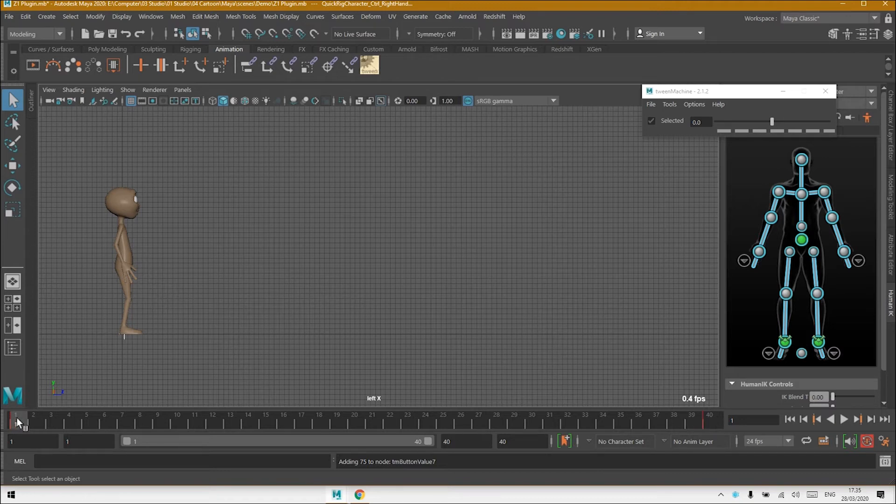
Key a tweenMachine in-between of 0 for the whole character at frame 20, using the Pose to Pose animation as reference
left_click_drag(18, 419, 355, 442)
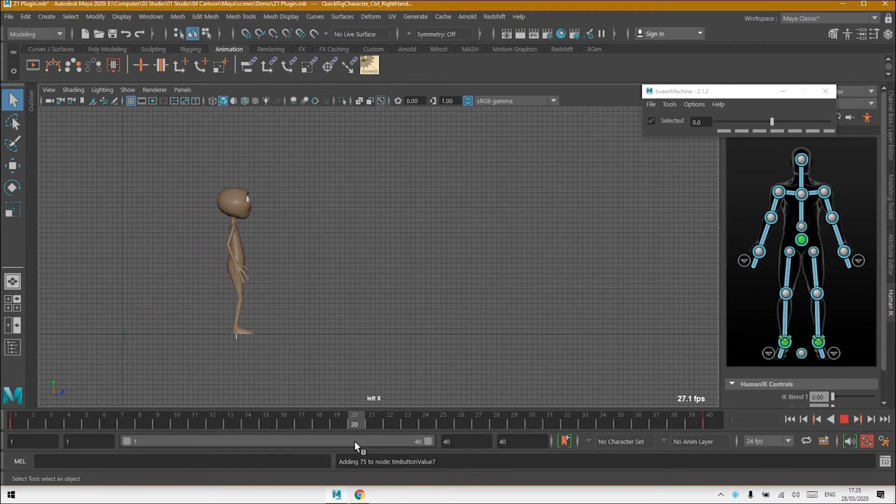
left_click_drag(721, 92, 582, 123)
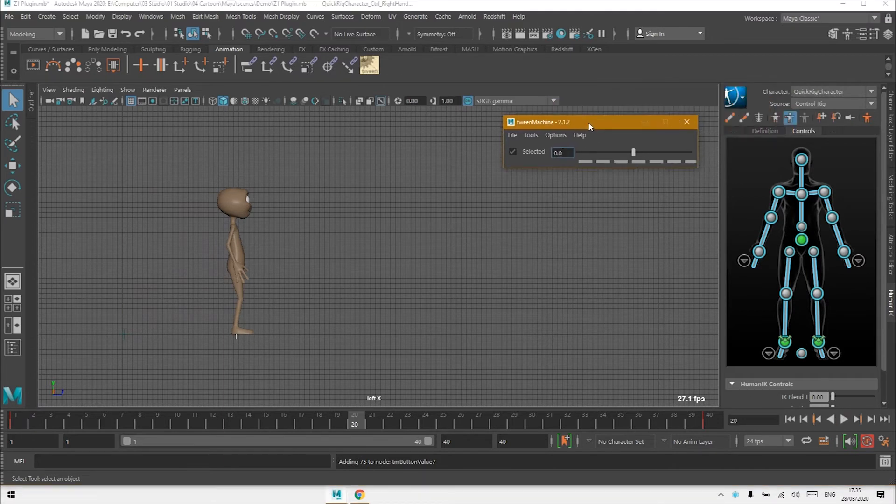
middle_click_drag(382, 264, 530, 278, "alt")
right_click_drag(416, 318, 443, 329, "alt")
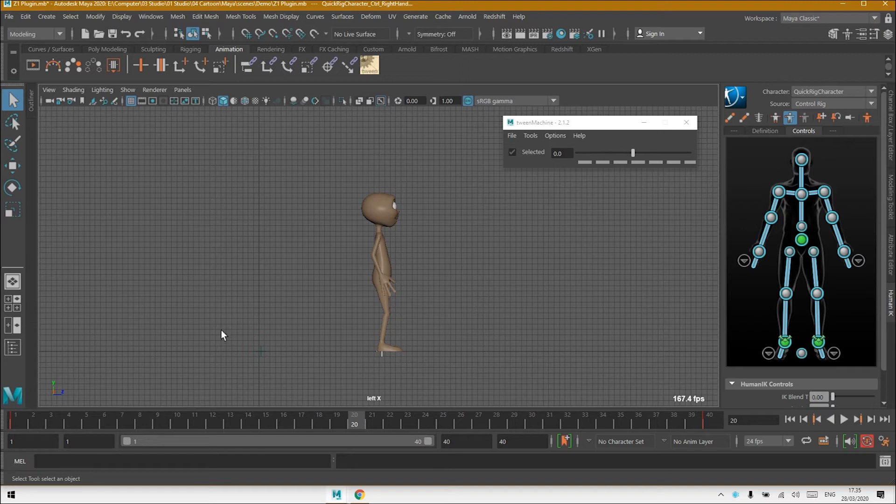
key("alt+Tab")
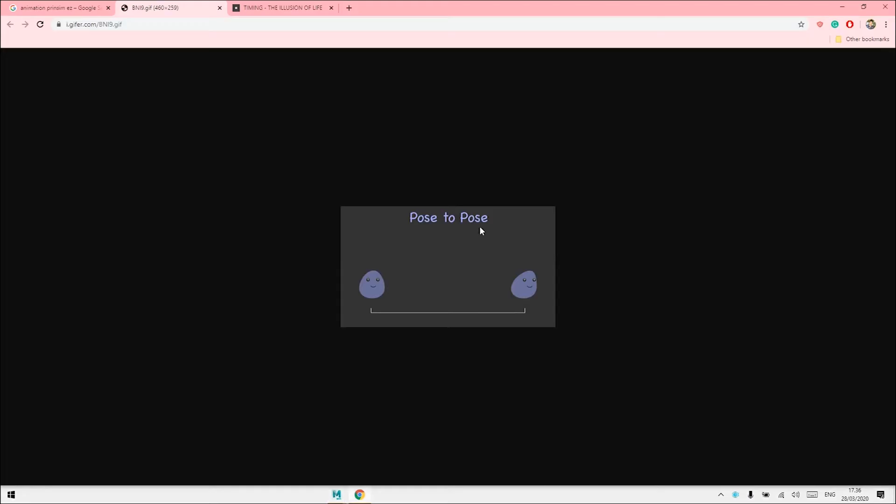
key("alt+Tab")
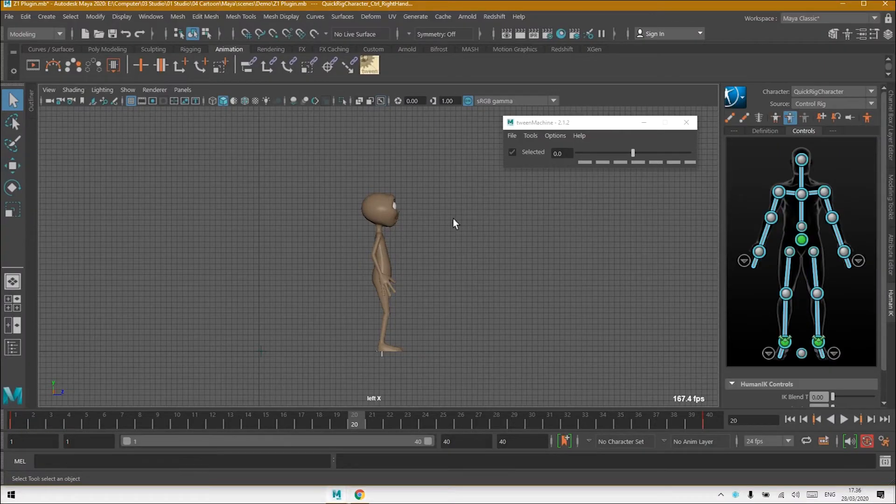
left_click(638, 163)
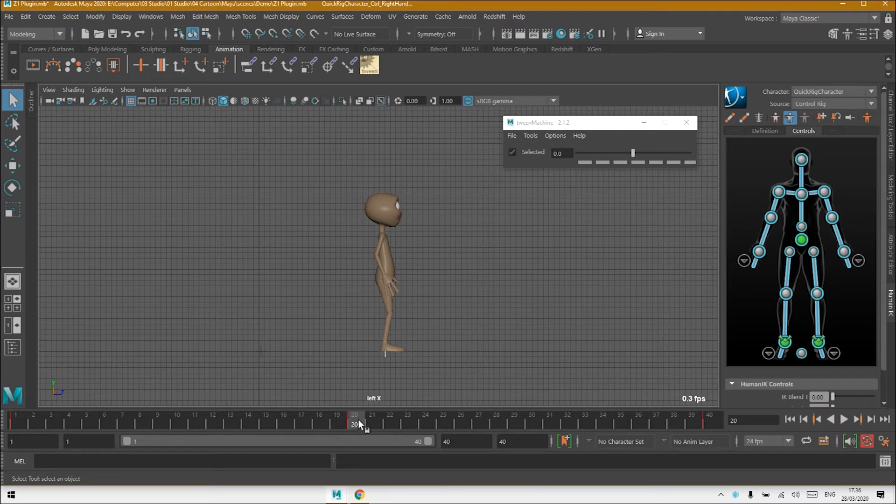
Preview the motion from frame 1 and compare it with the Pose to Pose spacing in Chrome
key("alt+v")
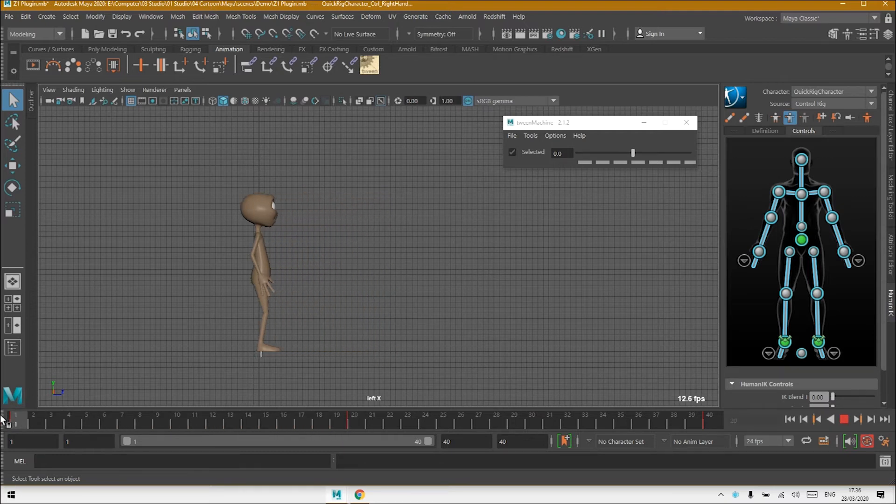
key("alt+Tab")
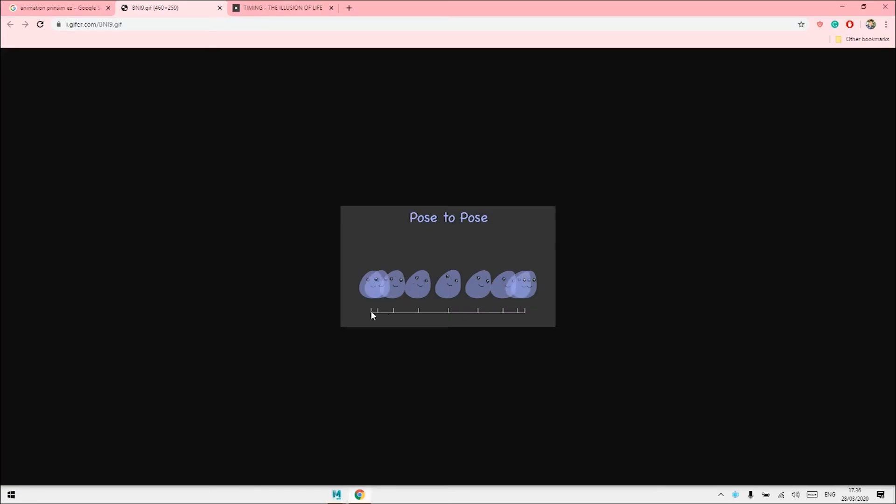
key("alt+Tab")
Key tweenMachine in-betweens of -60 for the whole character at frame 10 and at frame 5
left_click_drag(34, 422, 183, 420)
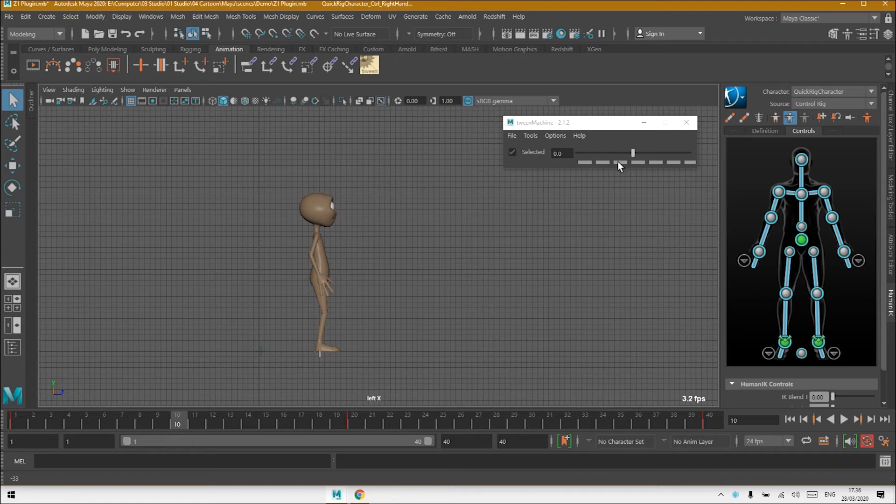
left_click(604, 162)
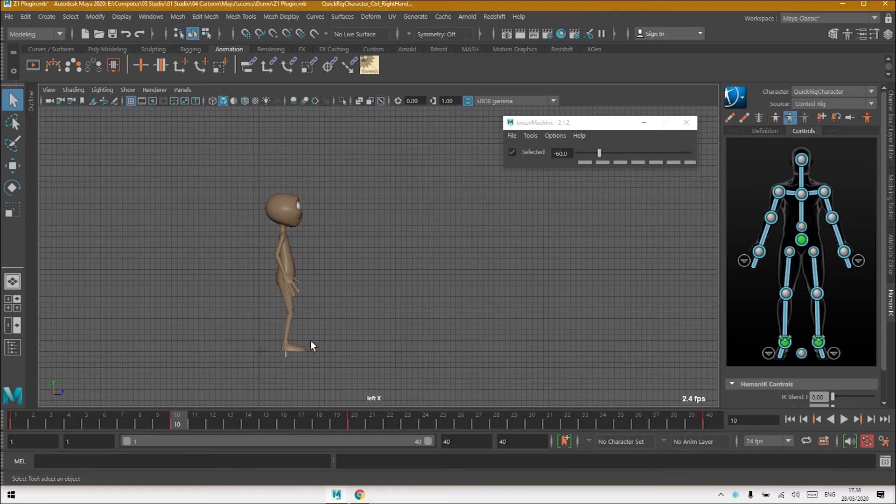
left_click_drag(179, 421, 88, 416)
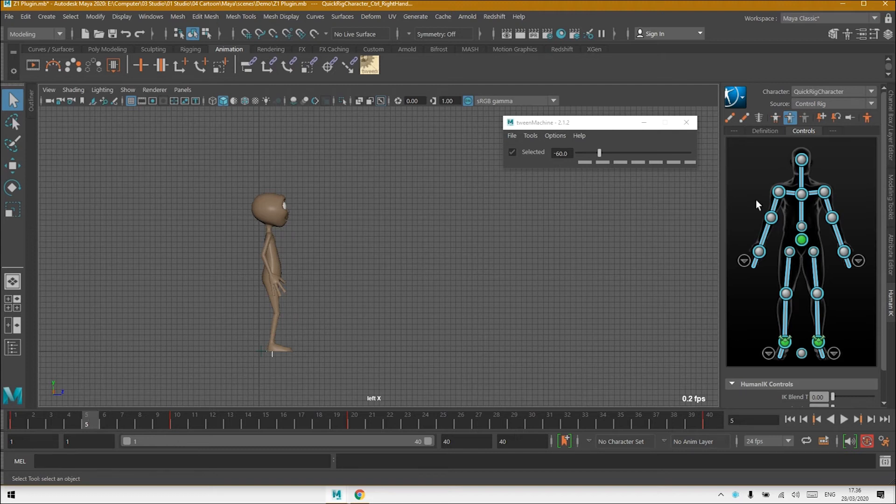
left_click(601, 162)
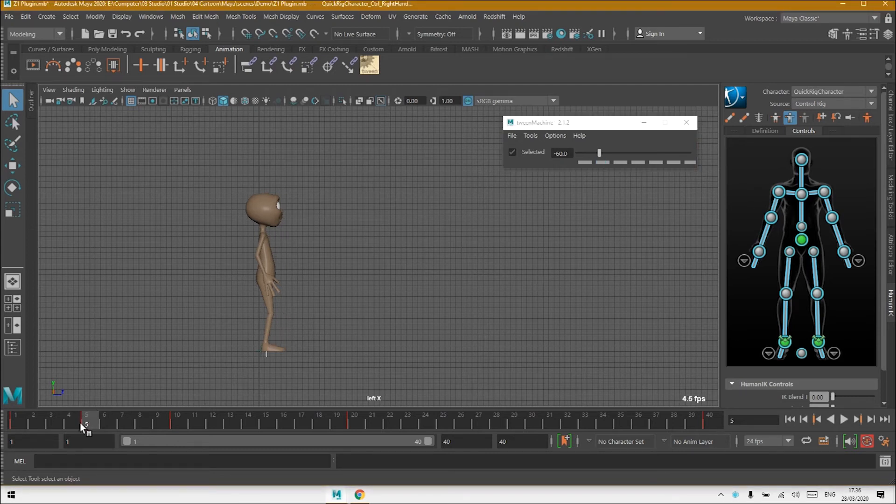
Play the character's animation from frame 1 to check the eased start, and stop playback
left_click_drag(86, 423, 21, 420)
key("alt+v")
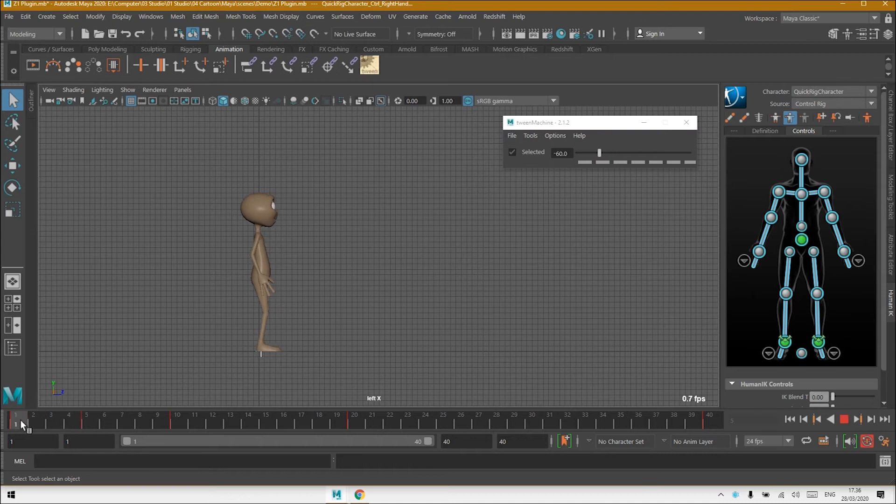
left_click(843, 419)
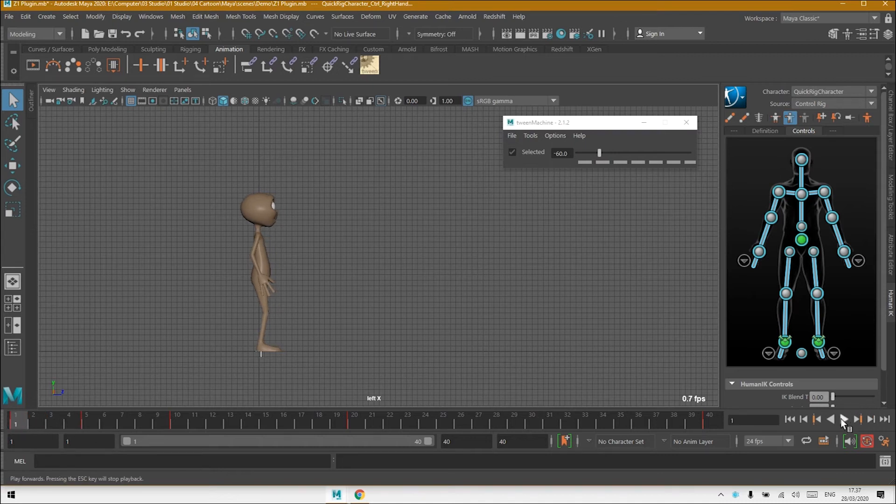
left_click(843, 418)
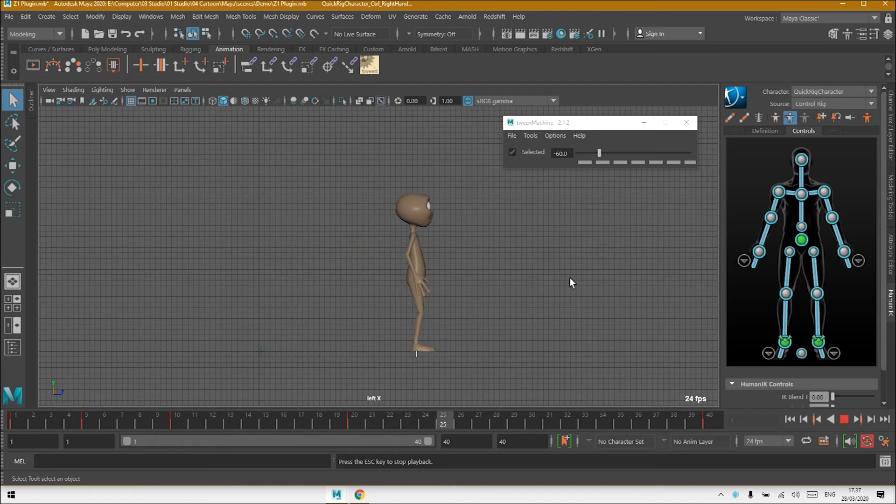
left_click(845, 419)
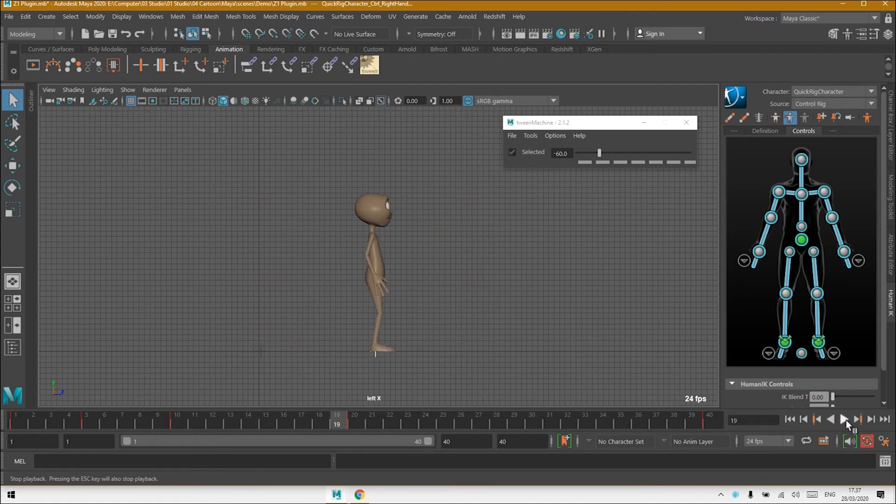
Key tweenMachine in-betweens for the whole character, 33 at frame 30 and 60 at frame 35
left_click(790, 418)
mouse_move(32, 415)
left_mouse_down()
mouse_move(705, 425)
mouse_move(514, 416)
mouse_move(532, 418)
left_mouse_up()
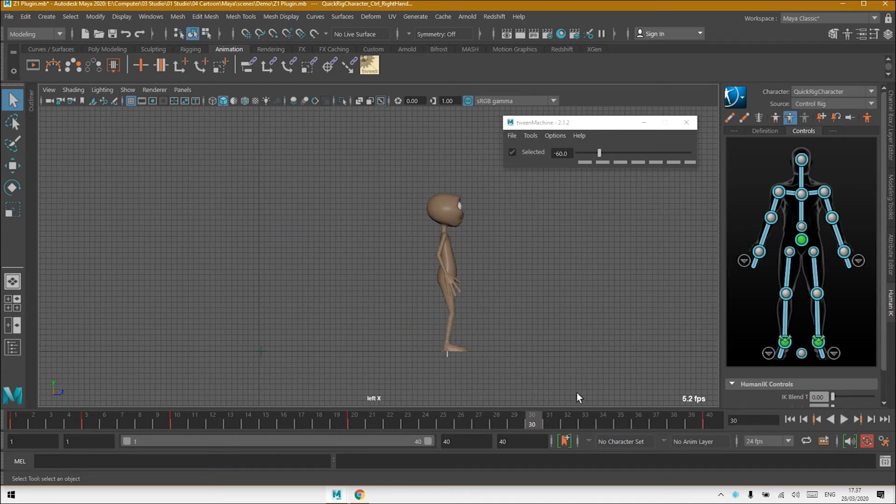
left_click(657, 162)
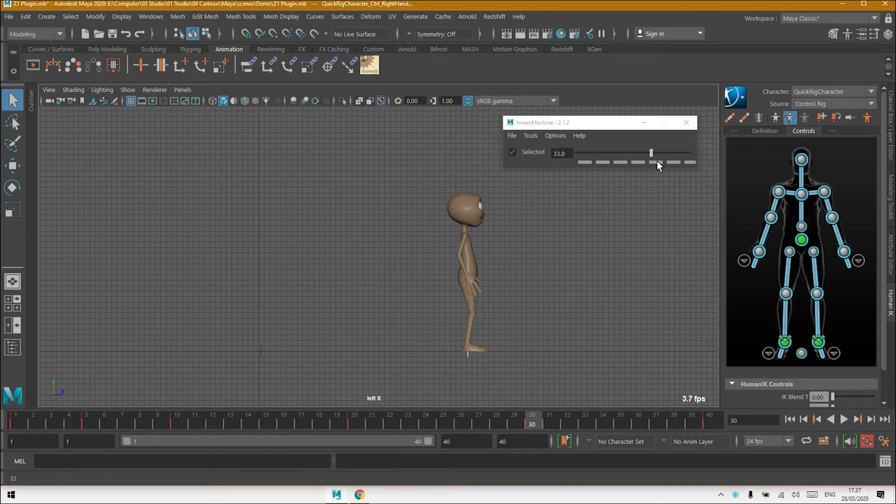
left_click_drag(548, 421, 620, 421)
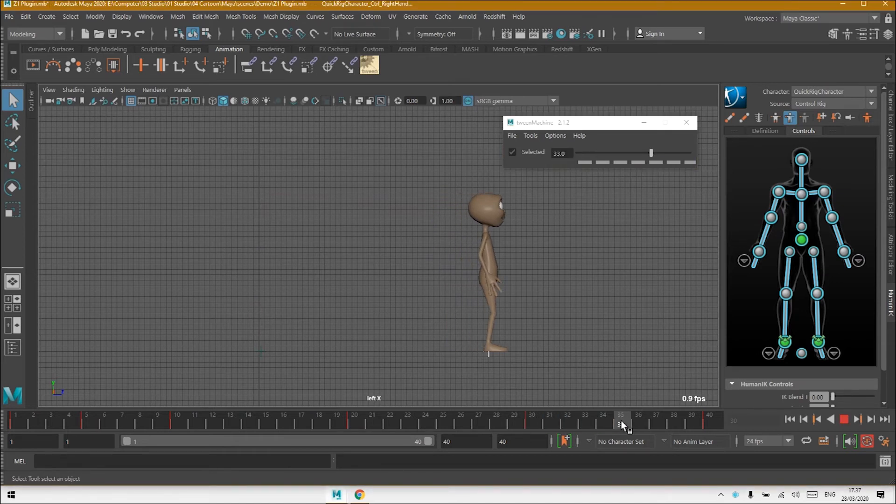
left_click(674, 161)
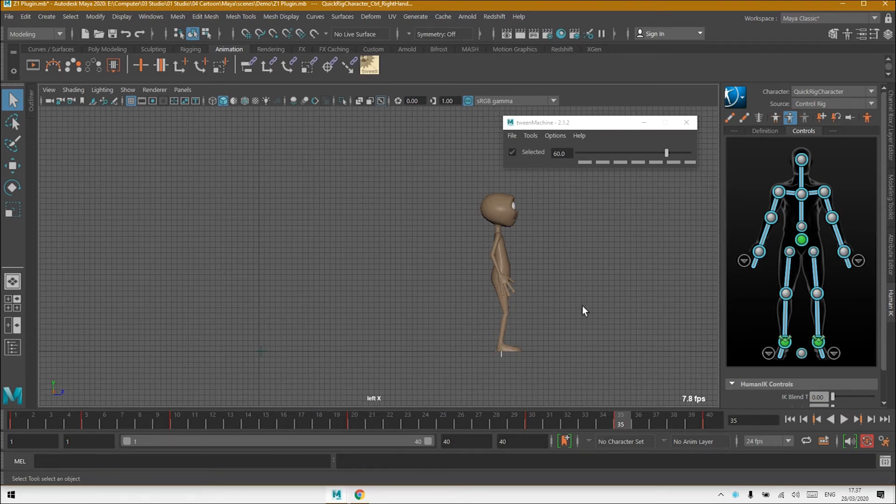
Play the animation to check the eased stop, and return to frame 1
left_click(844, 420)
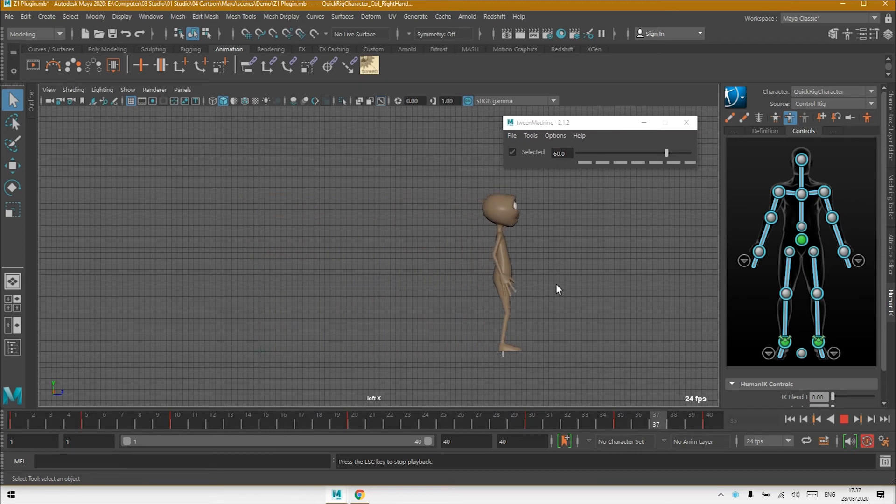
left_click(846, 418)
left_click(790, 418)
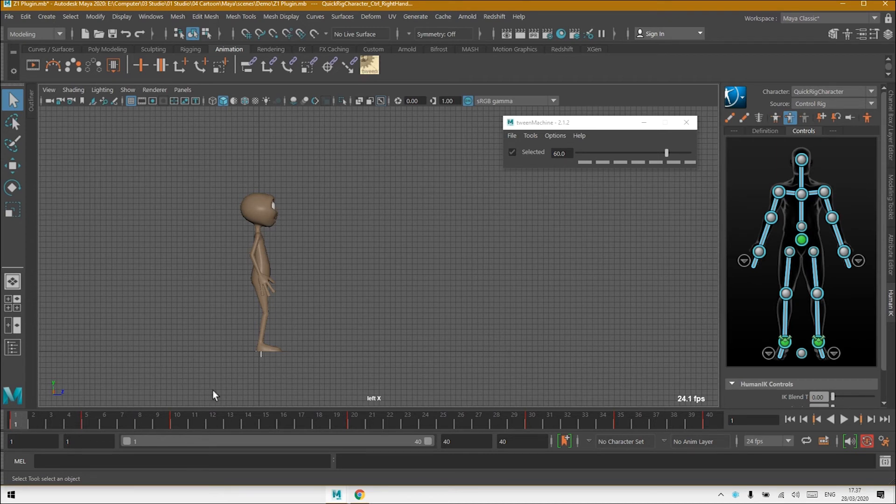
Rotate the character's hips to lean the body backward at frame 5, and by about 14° at frame 10
left_click(858, 418)
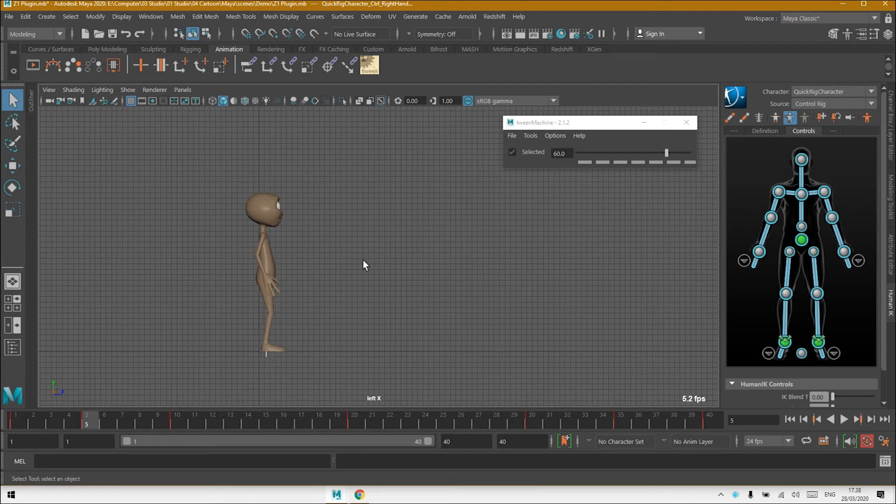
left_click(802, 239)
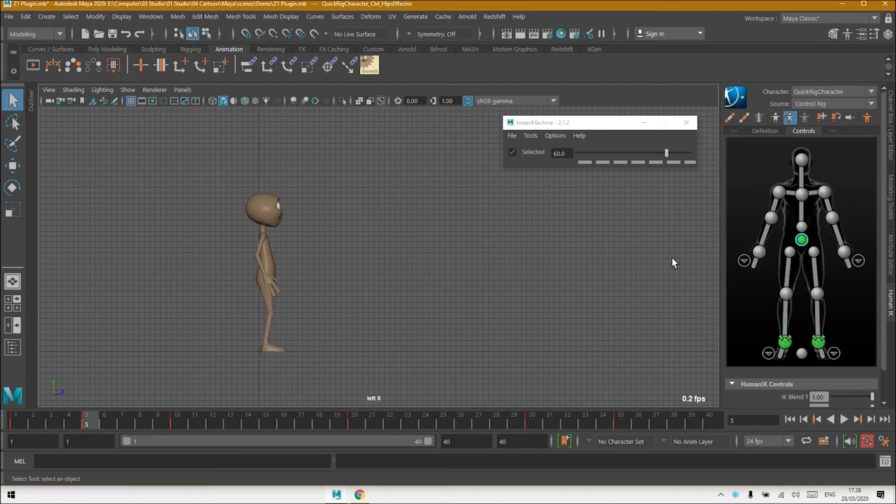
key("e")
left_click_drag(300, 243, 292, 244)
left_click_drag(290, 241, 289, 241)
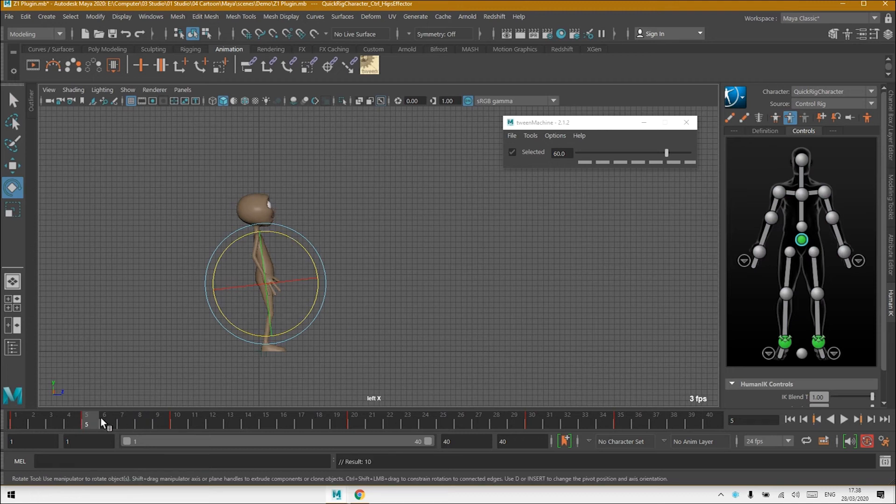
left_click_drag(93, 416, 177, 421)
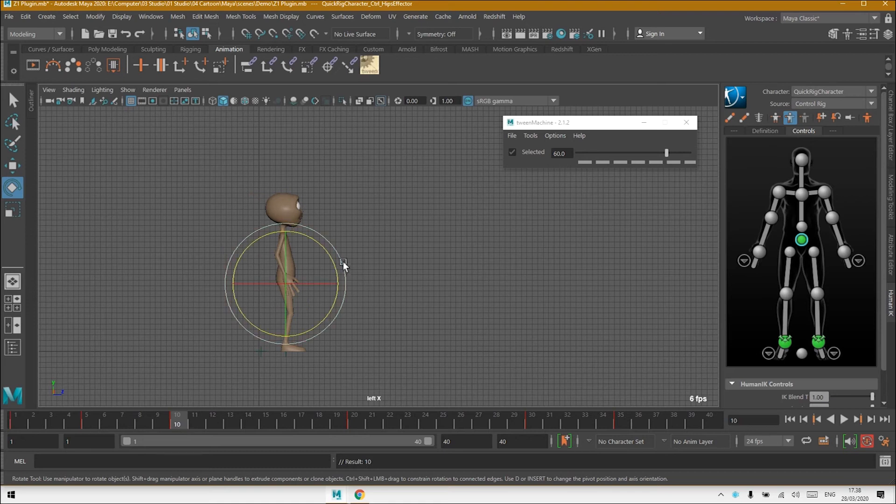
left_click_drag(329, 251, 317, 246)
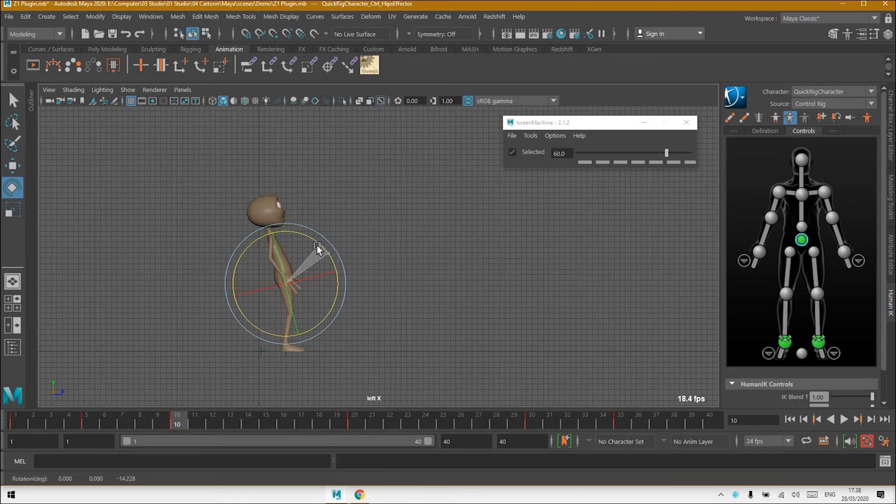
left_click_drag(317, 245, 317, 245)
Lean the hips back about 6.6° at frame 20 and set a key
left_click_drag(179, 419, 356, 433)
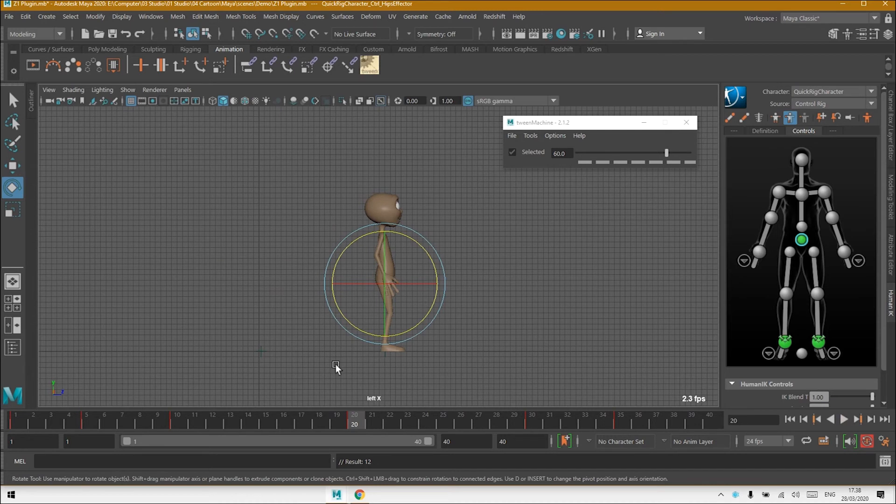
left_click_drag(426, 251, 422, 246)
key("s")
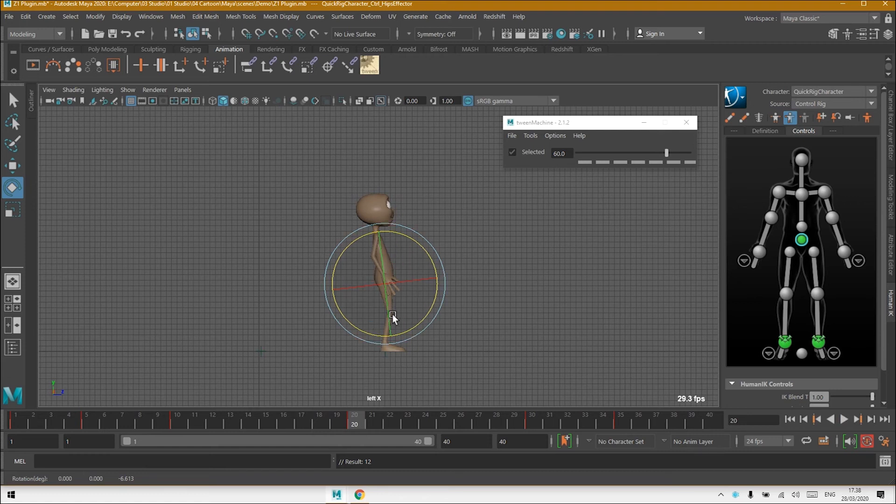
Rotate the hips into a forward lean and key them at frames 30, 35 and 40
left_click_drag(355, 424, 533, 430)
left_click_drag(504, 246, 511, 250)
key("s")
left_click_drag(530, 424, 620, 426)
left_click_drag(534, 236, 545, 254)
key("s")
left_click_drag(621, 419, 721, 427)
left_click_drag(551, 254, 540, 245)
key("s")
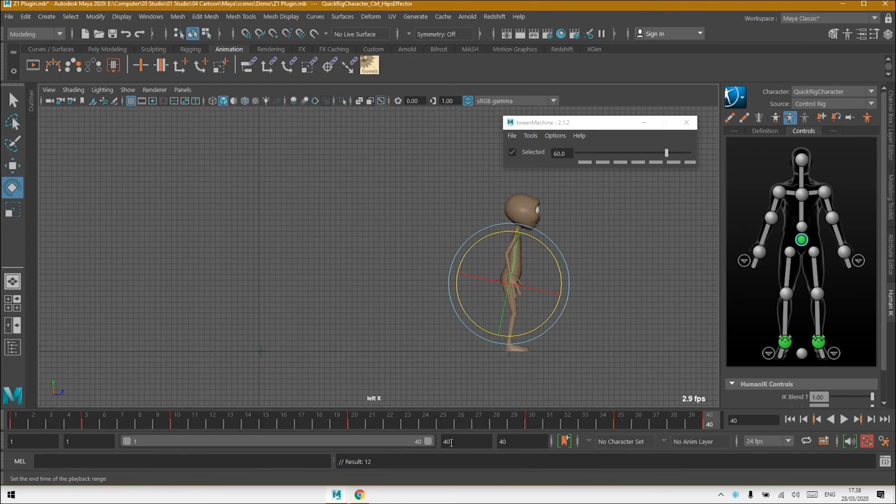
Extend both the animation end and the playback range end to frame 60
left_click(451, 442)
key("Tab")
type("60")
key("Return")
left_click(450, 435)
type("60")
key("Return")
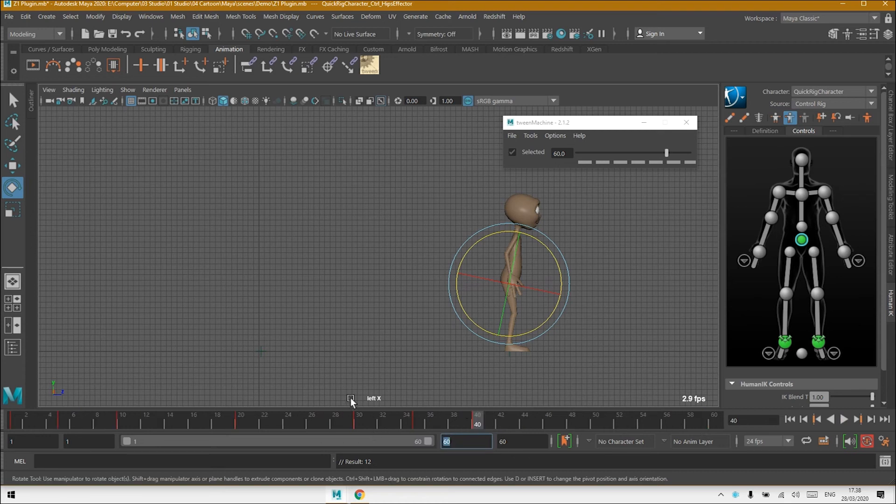
Key the whole character at frame 46 and rotate the hips slightly backward there
left_click_drag(475, 424, 553, 420)
left_click(761, 302)
type("s")
middle_click_drag(648, 342, 640, 340)
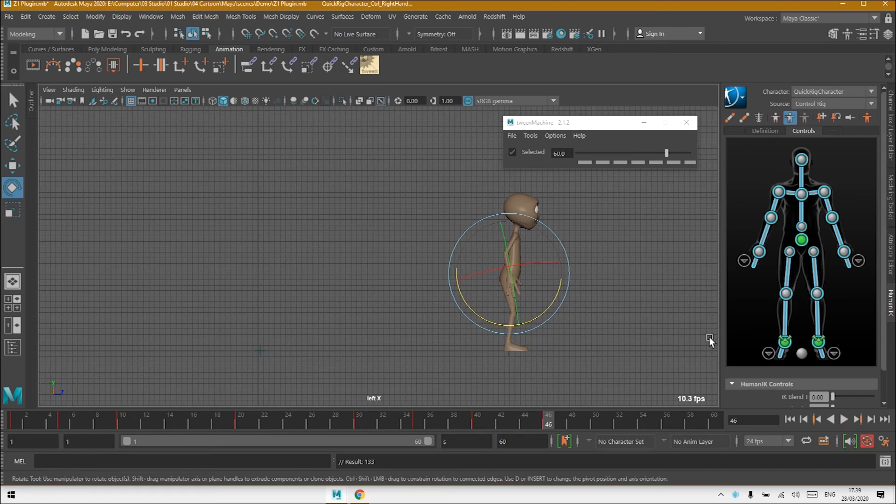
left_click(801, 239)
left_click_drag(553, 256, 550, 251)
Play the animation from frame 1 to check the body lean, and return to the first frame
left_click(789, 418)
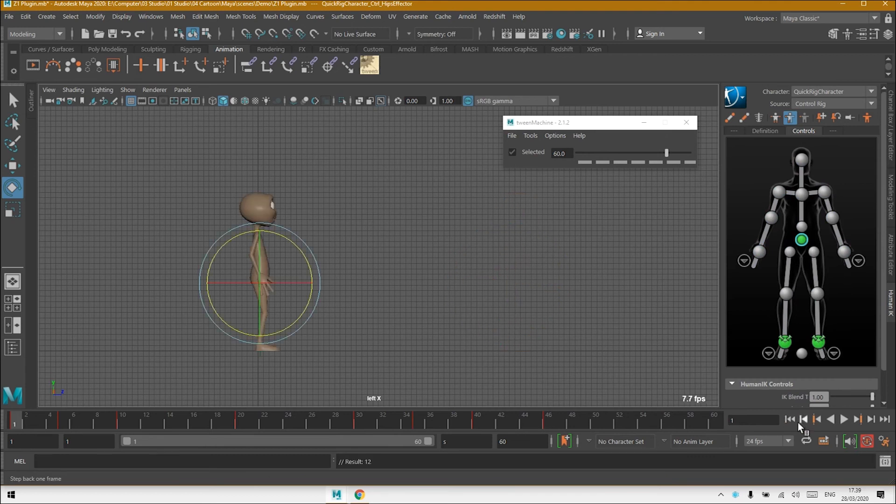
left_click(844, 420)
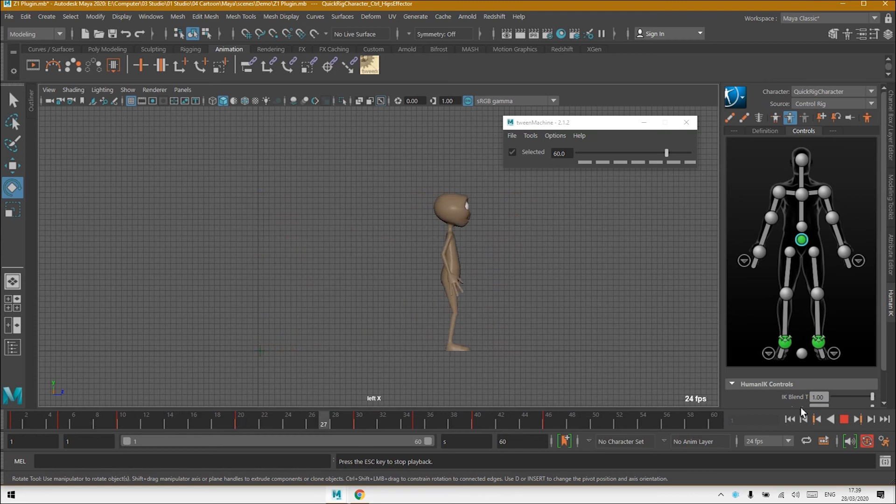
left_click(843, 420)
left_click(790, 419)
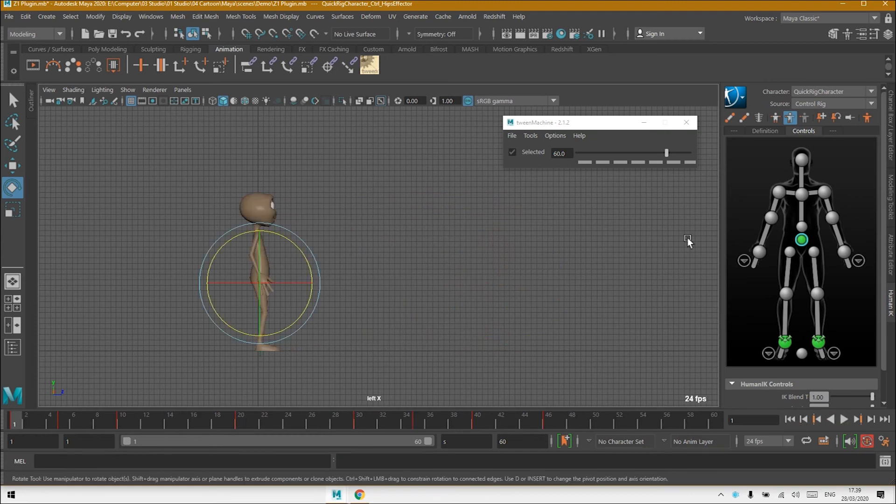
Close tweenMachine and set spline tangents on all of the character's keys between frames 1 and 60
left_click(686, 123)
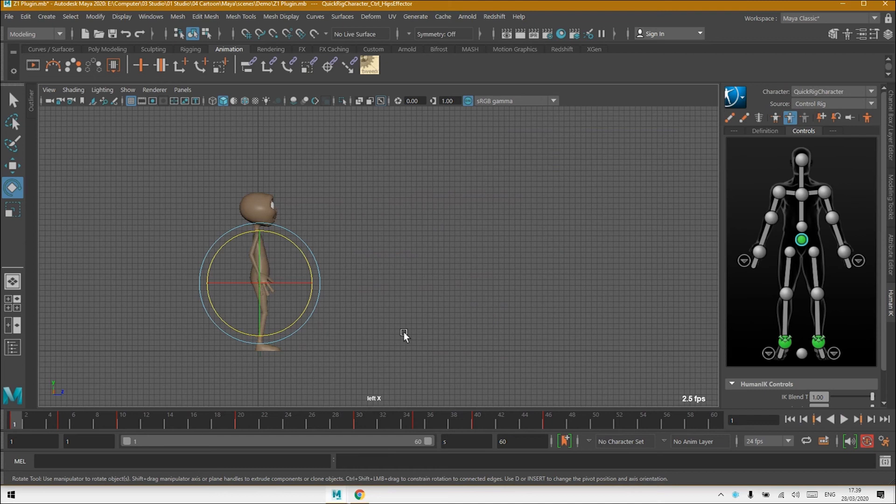
left_click(743, 306)
double_click(802, 240)
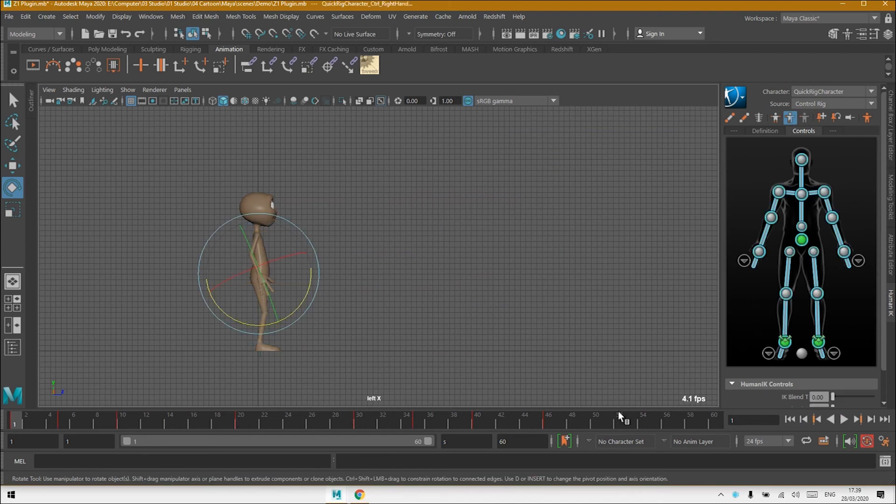
key("alt+v")
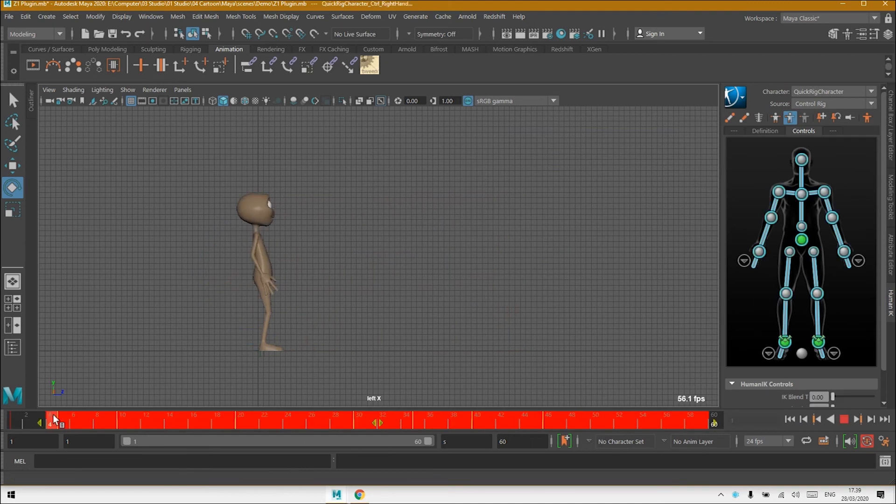
right_click(37, 420)
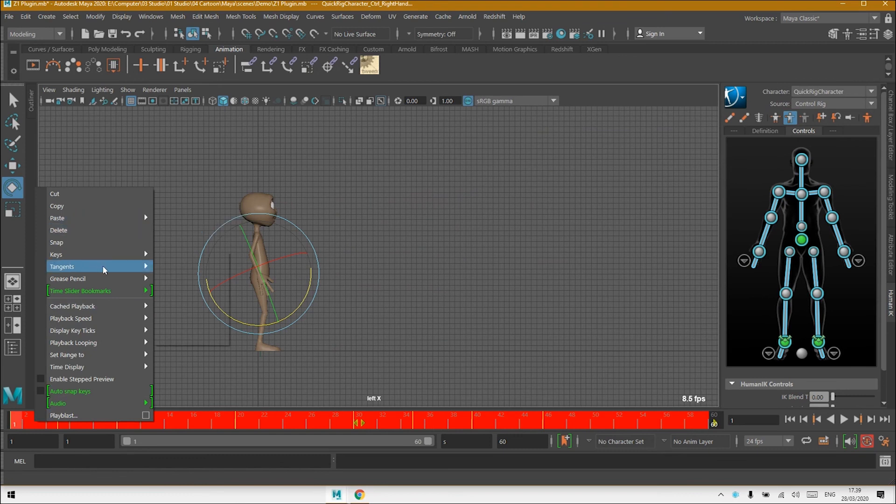
mouse_move(110, 266)
left_click(186, 269)
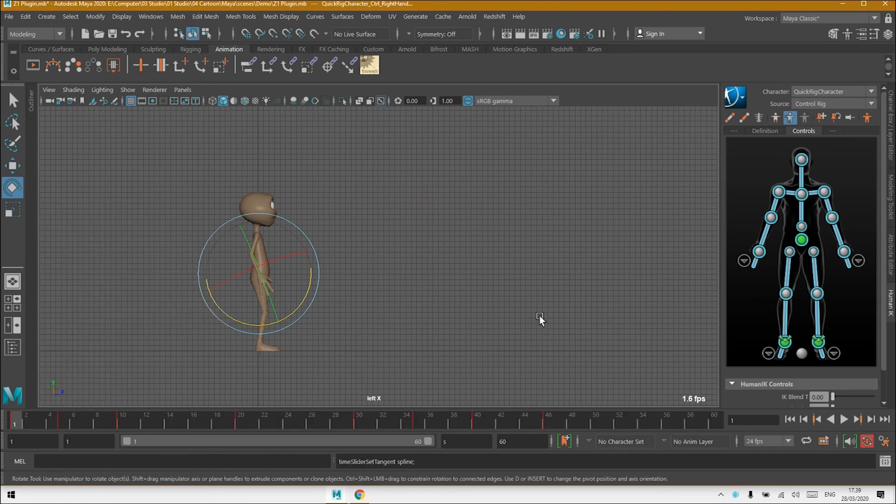
Deselect the character, play the smoothed animation in the side view, and return to frame 1
left_click(520, 272)
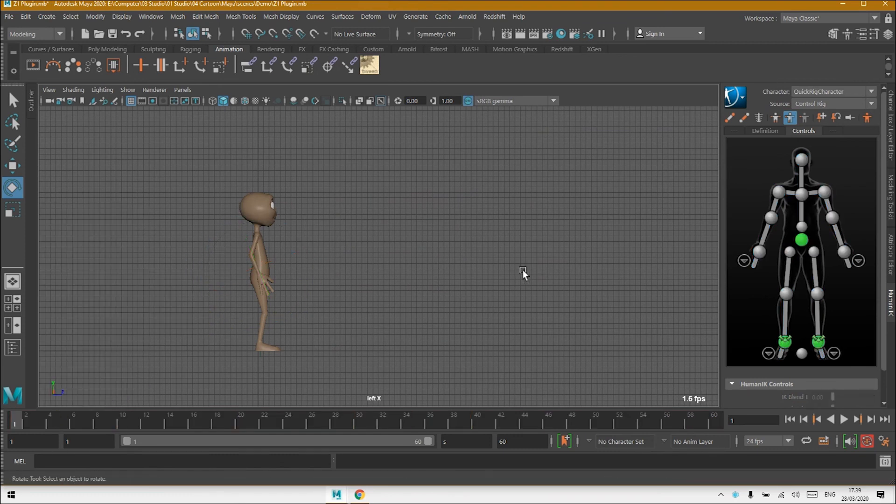
left_click(842, 419)
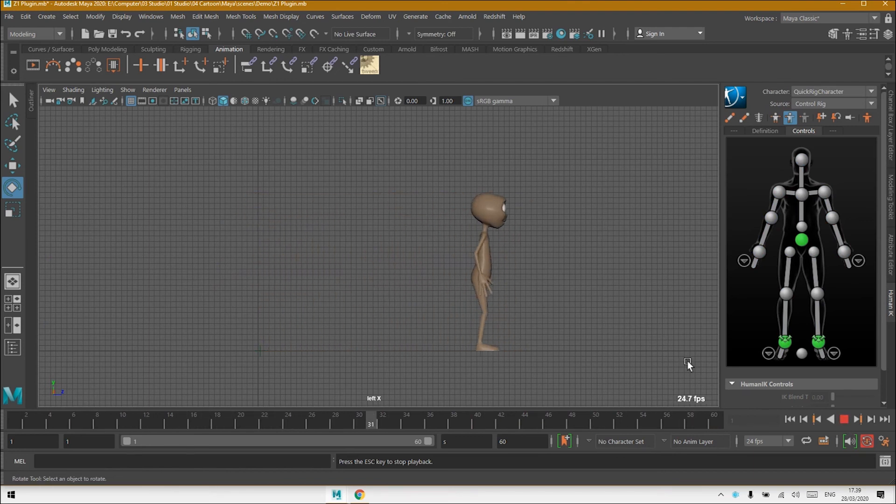
left_click(844, 419)
left_click(790, 419)
Switch to the perspective view, play the character's animation there, and stop playback
key("space")
key("space")
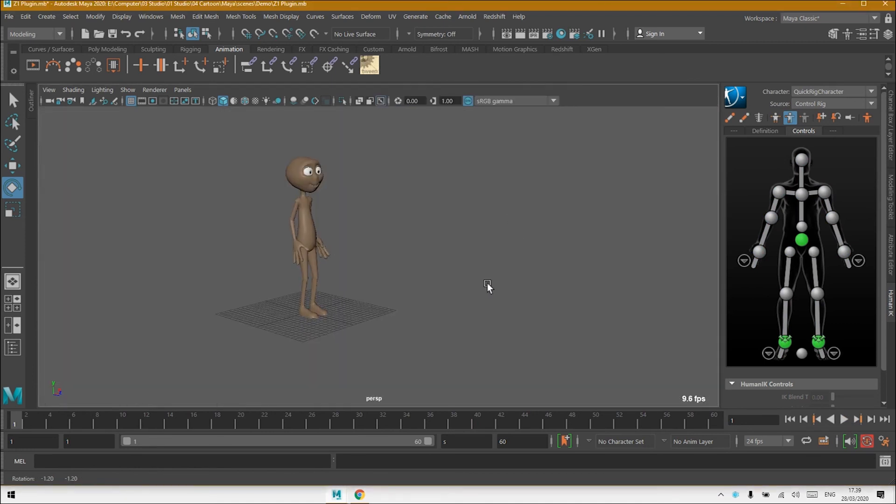
left_click(844, 419)
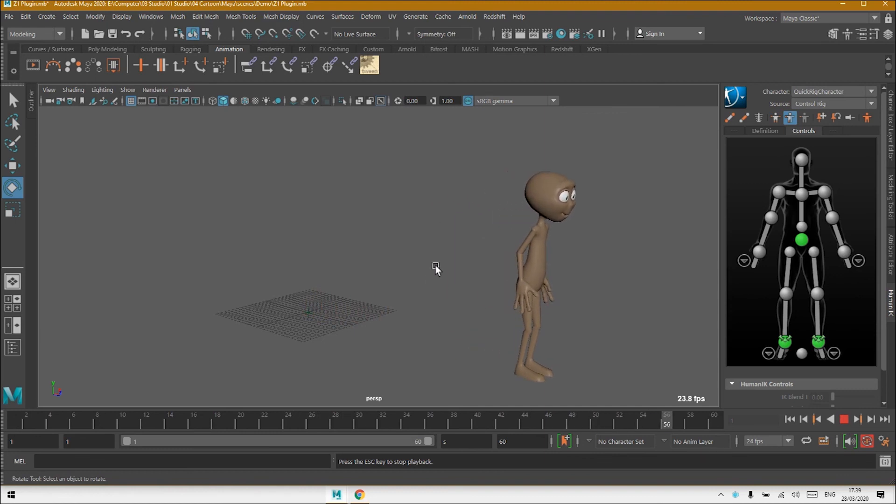
left_click(844, 419)
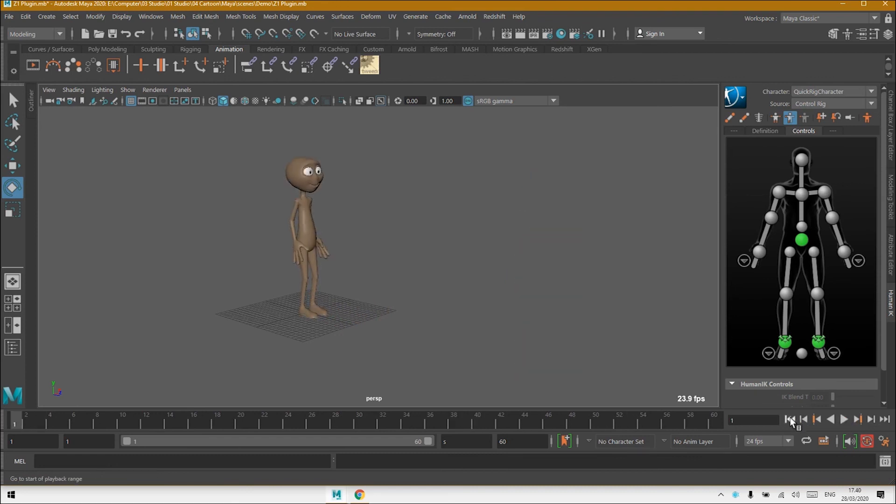